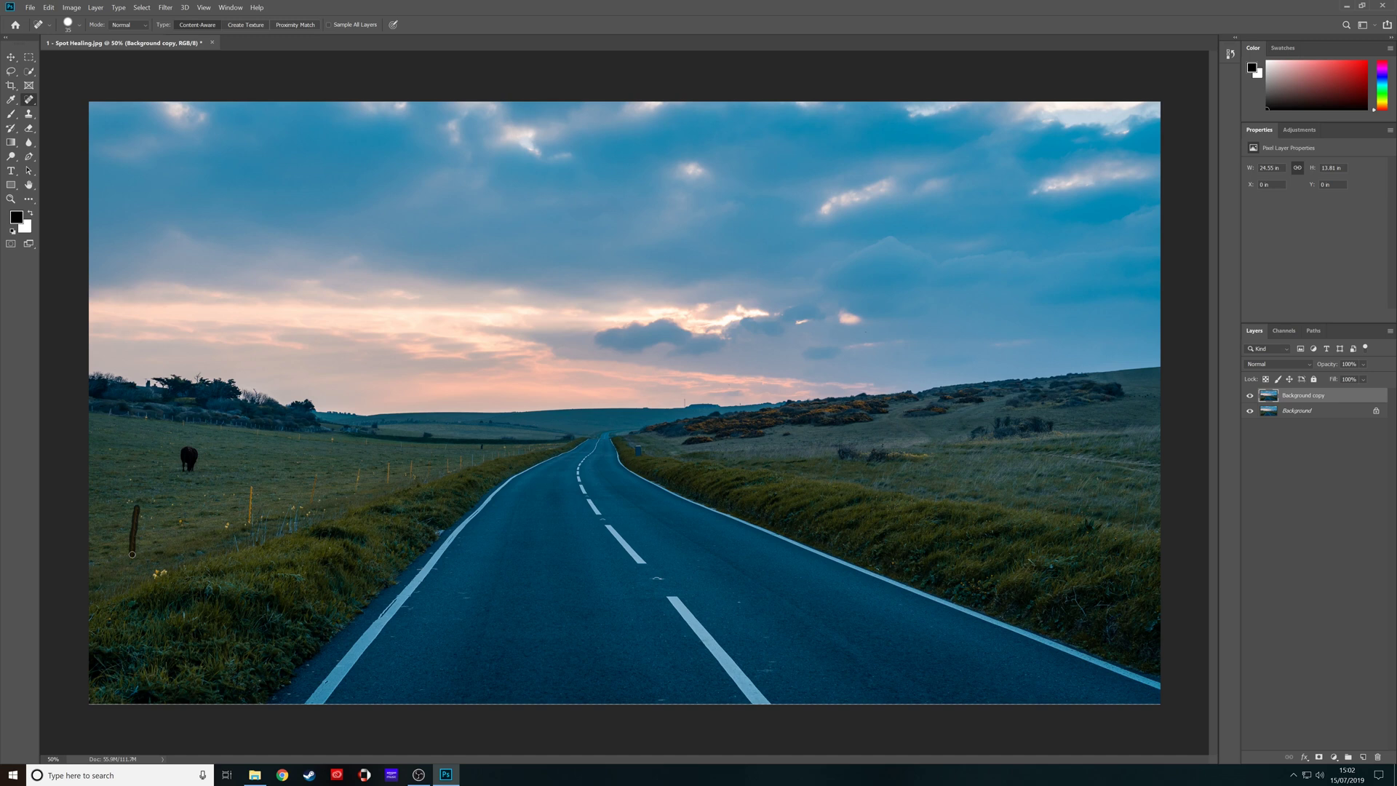
Heal the fence post away with brush strokes and spot-remove the small dark figure in the left field
drag(131, 554, 131, 555)
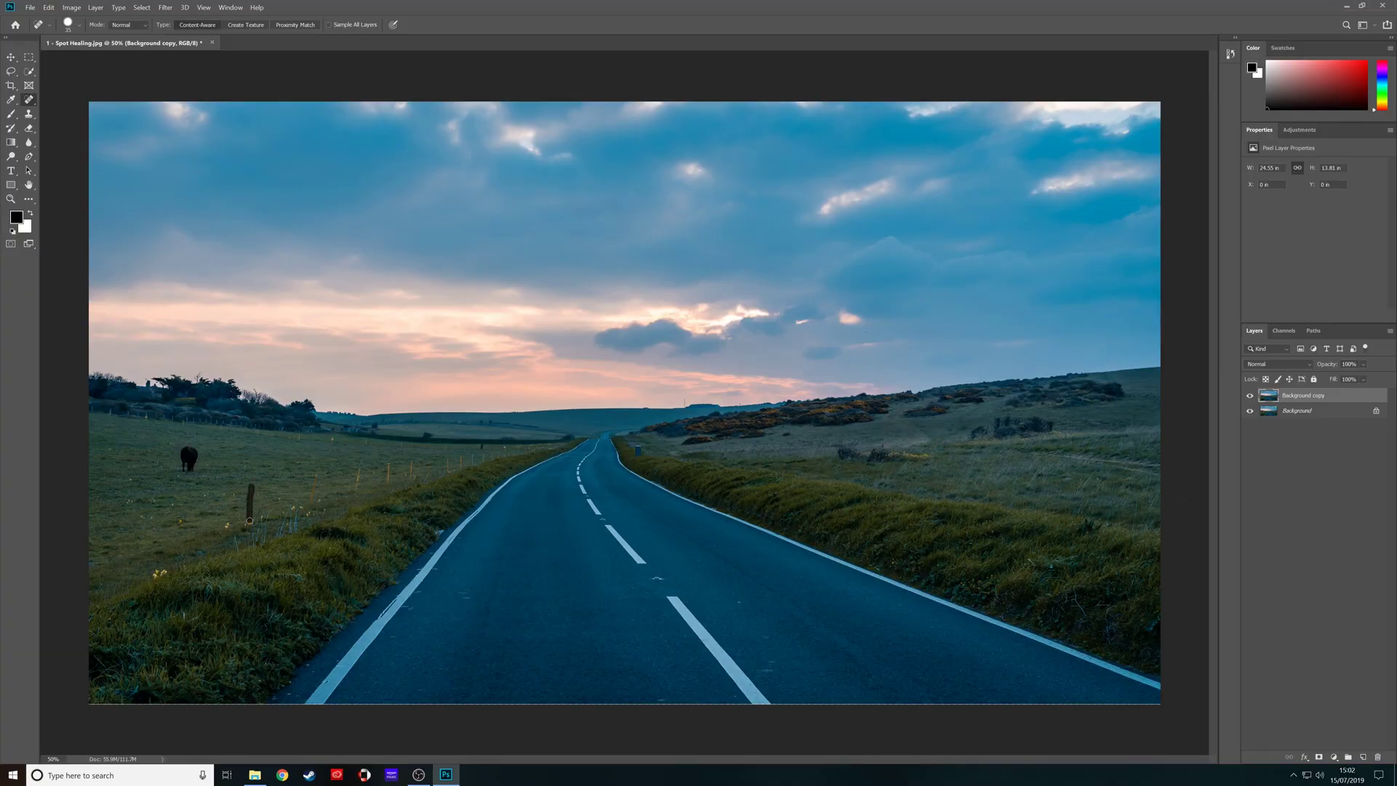
mouse_move(250, 521)
mouse_down()
mouse_move(251, 485)
mouse_move(312, 502)
mouse_up()
drag(354, 490, 411, 482)
click(482, 449)
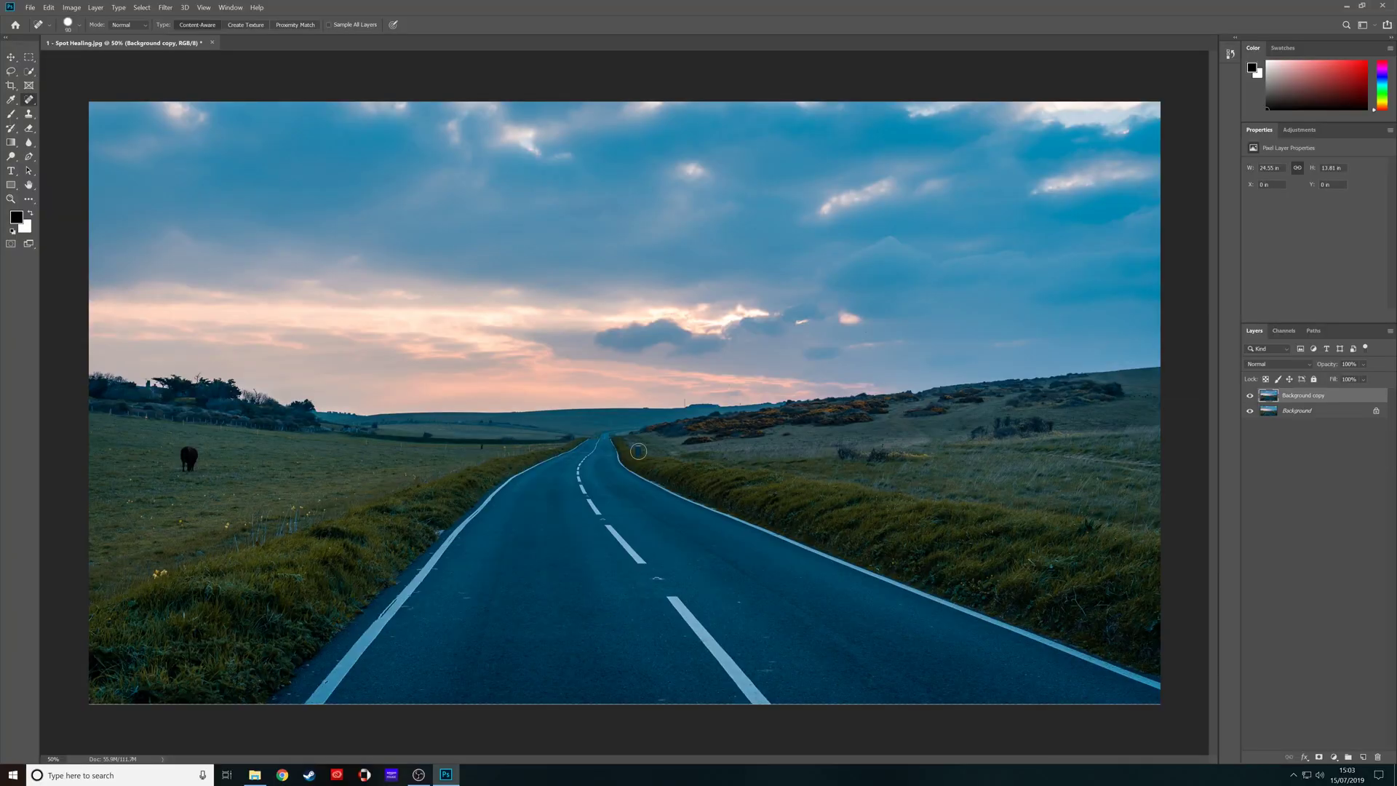
Heal a spot on the roadside grass edge, zoom over to the cow field, and enlarge the brush
click(638, 451)
scroll(647, 449, up, 3)
scroll(647, 449, up, 3)
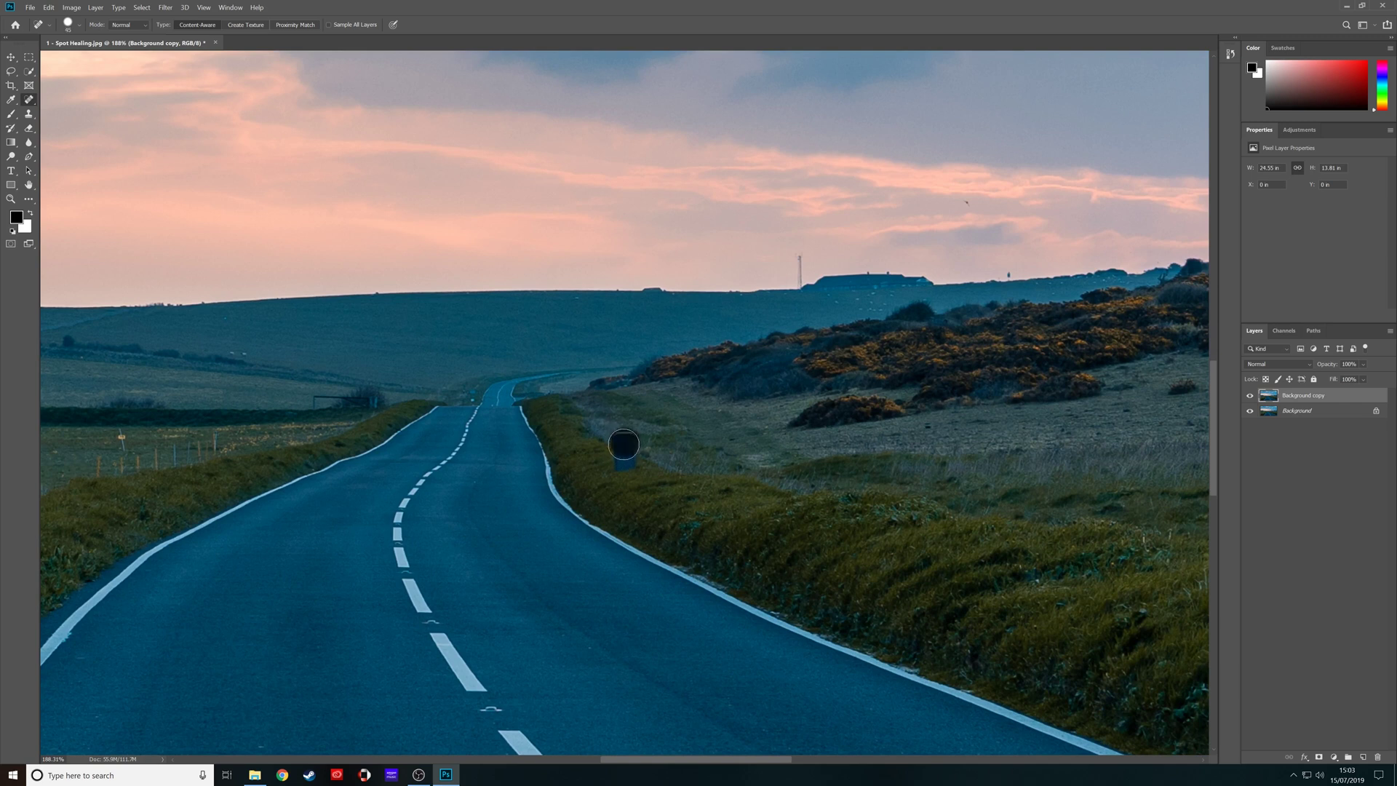
scroll(637, 546, down, 5)
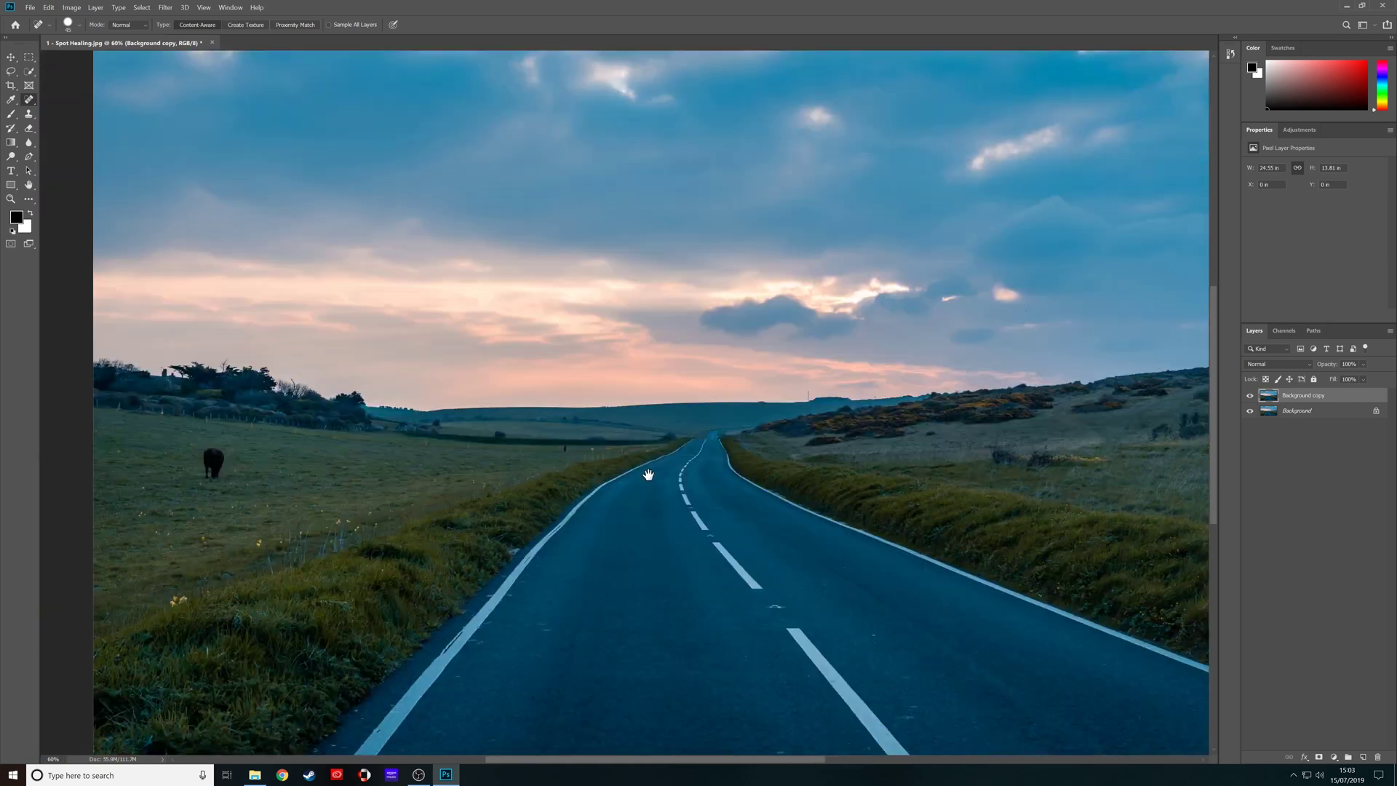
drag(213, 471, 565, 415)
key(bracketright)
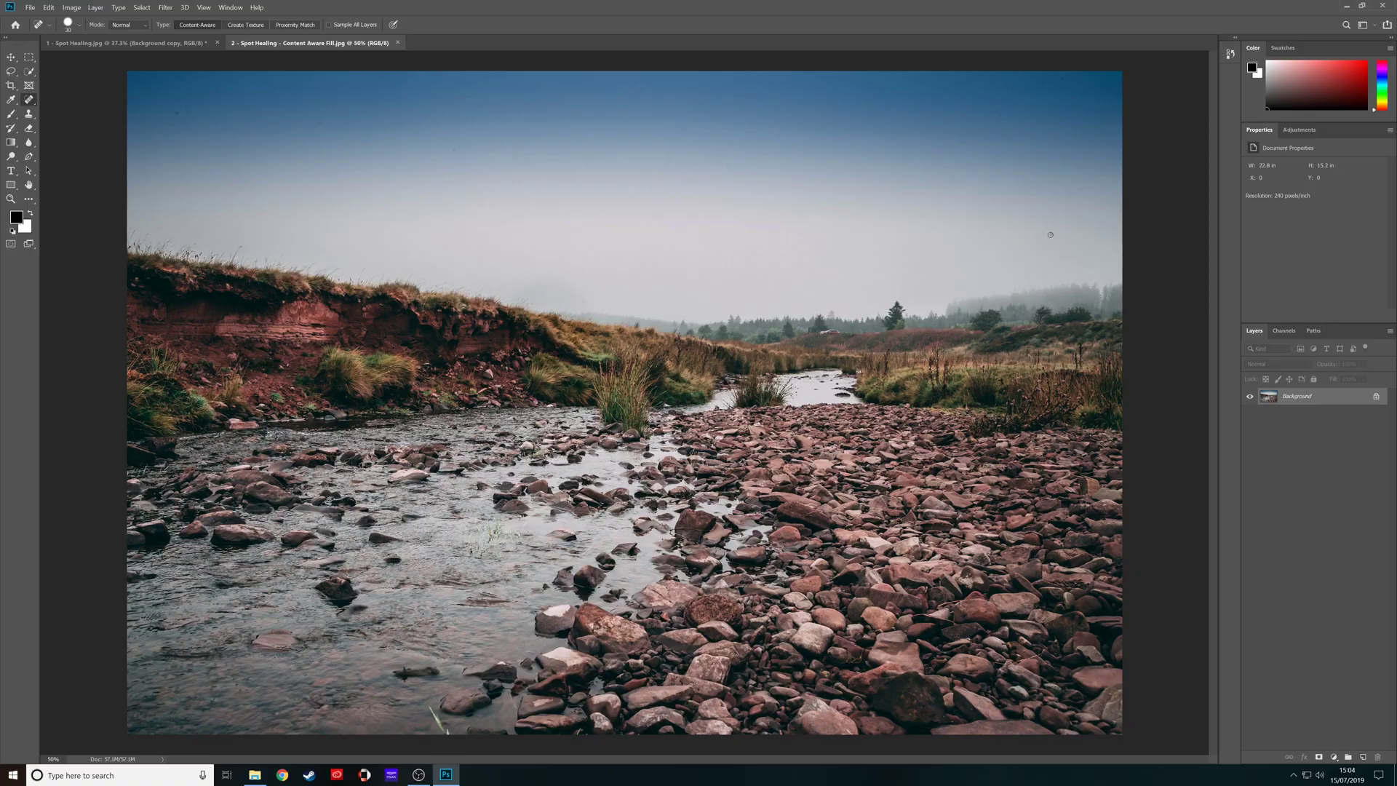
Duplicate the stream photo's Background layer into a Background copy and zoom in on the distant car
right_click(1340, 393)
click(1313, 415)
click(785, 229)
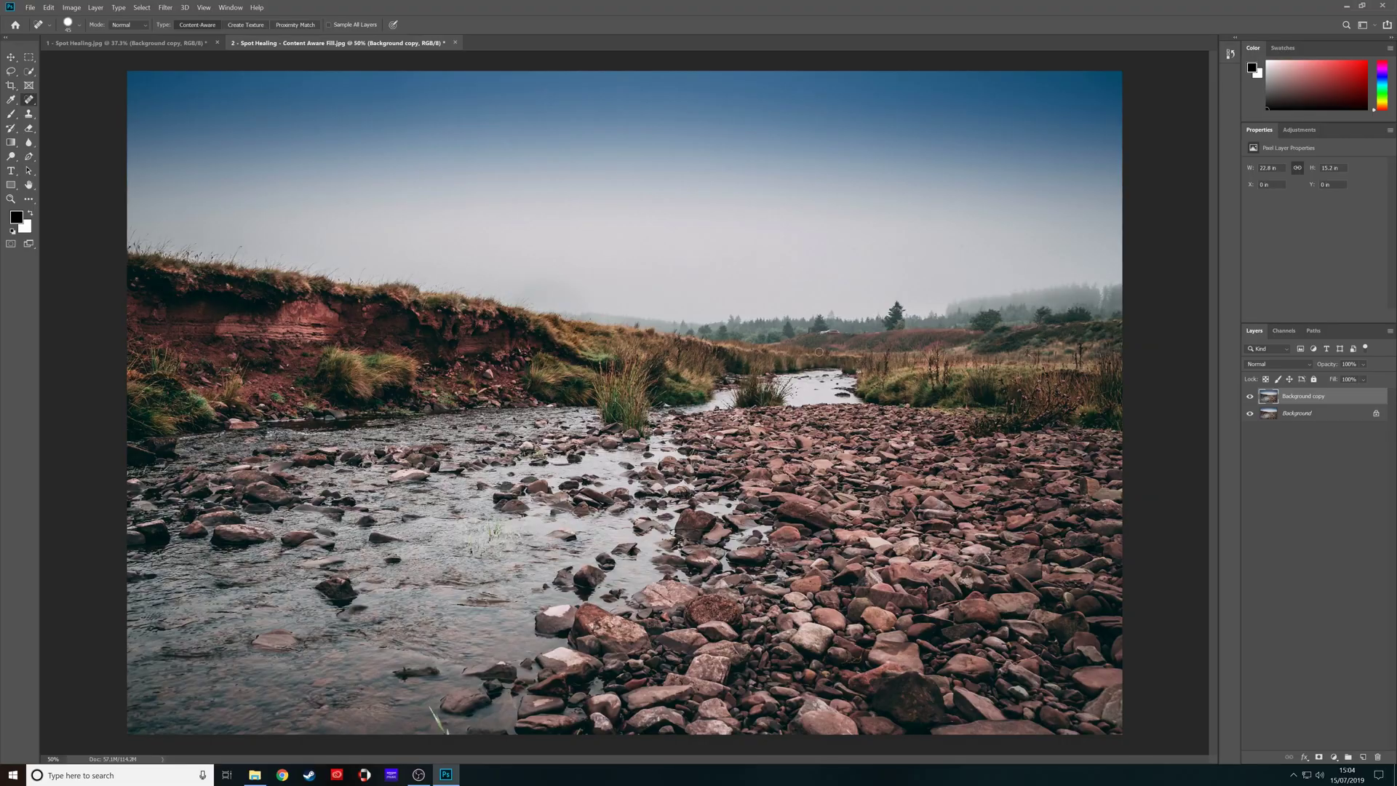
scroll(841, 337, up, 5)
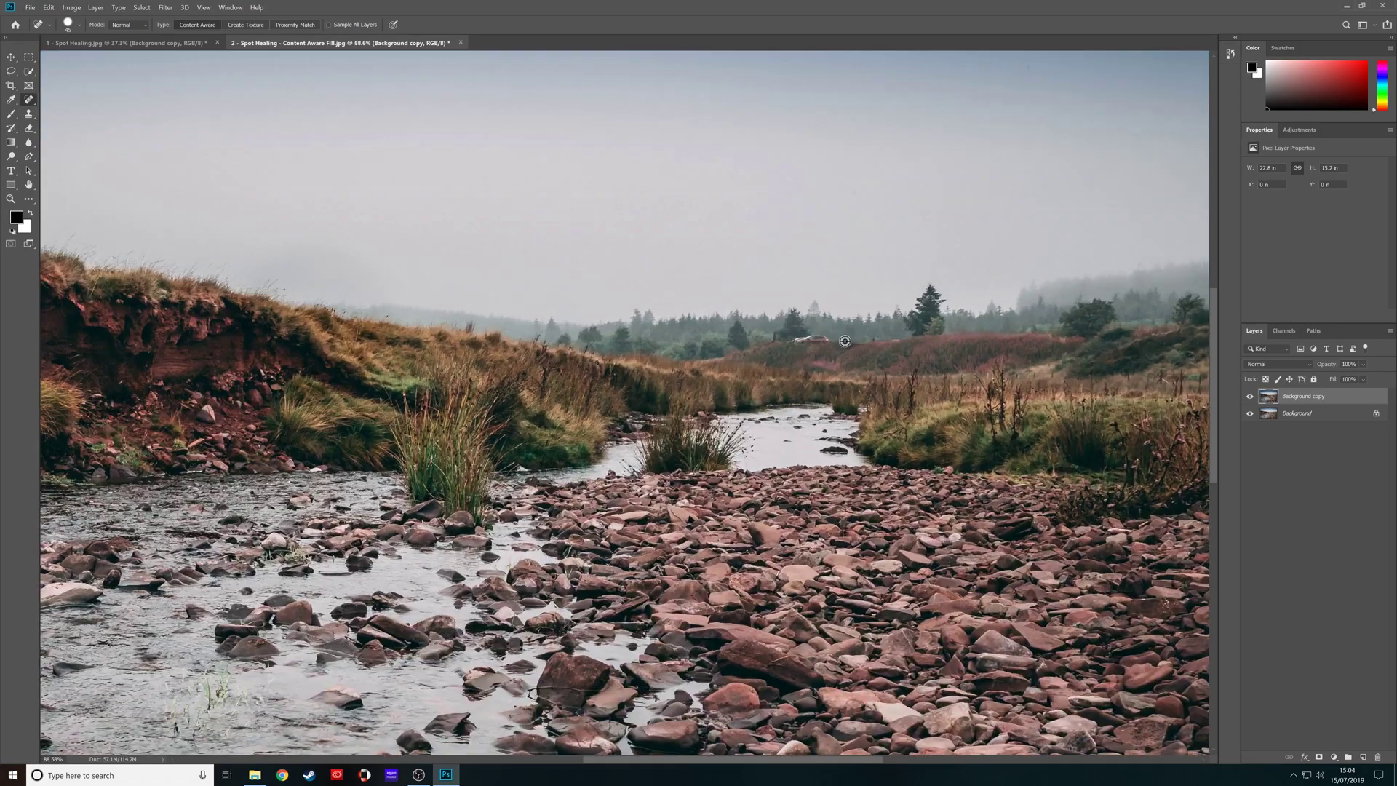
scroll(842, 337, up, 2)
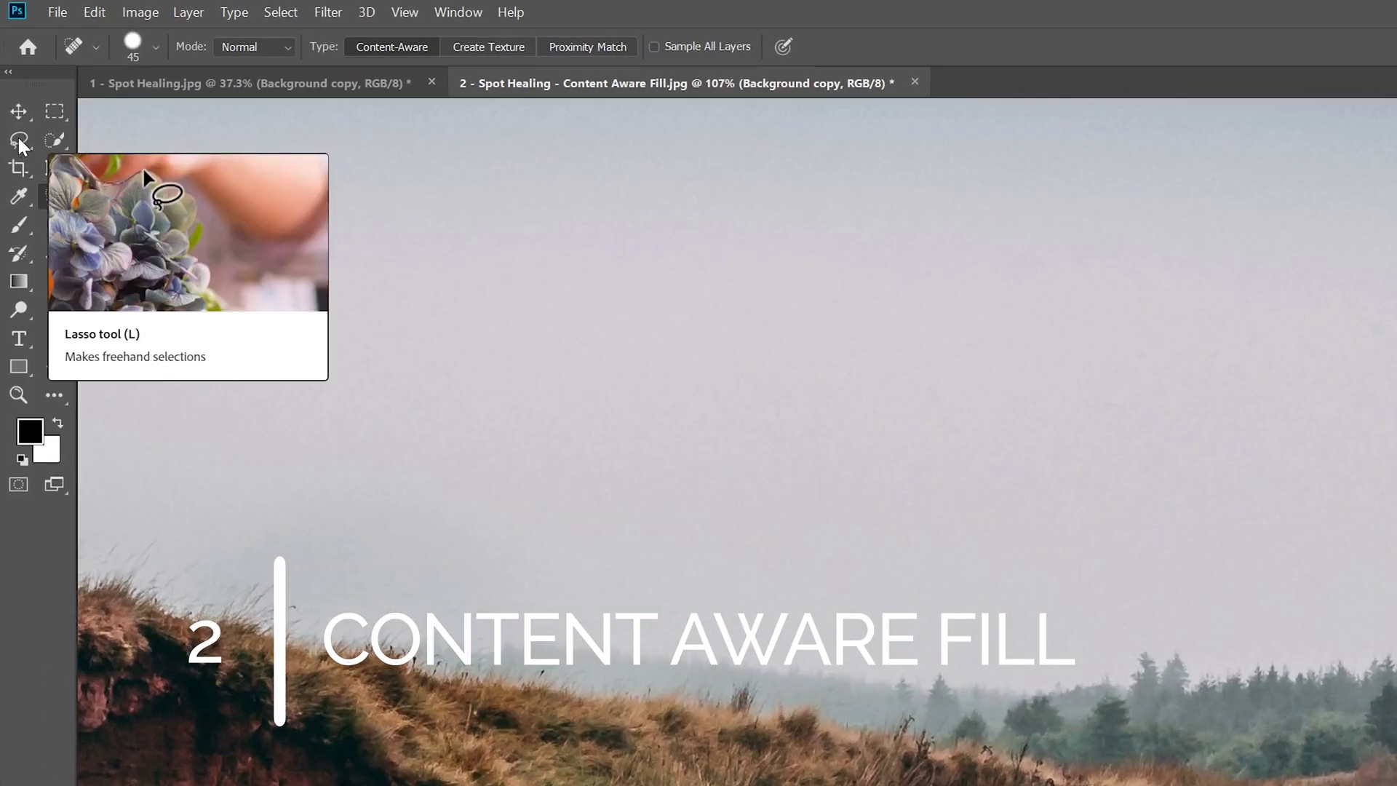
Lasso around the distant car and launch Edit > Content-Aware Fill on that selection
click(11, 72)
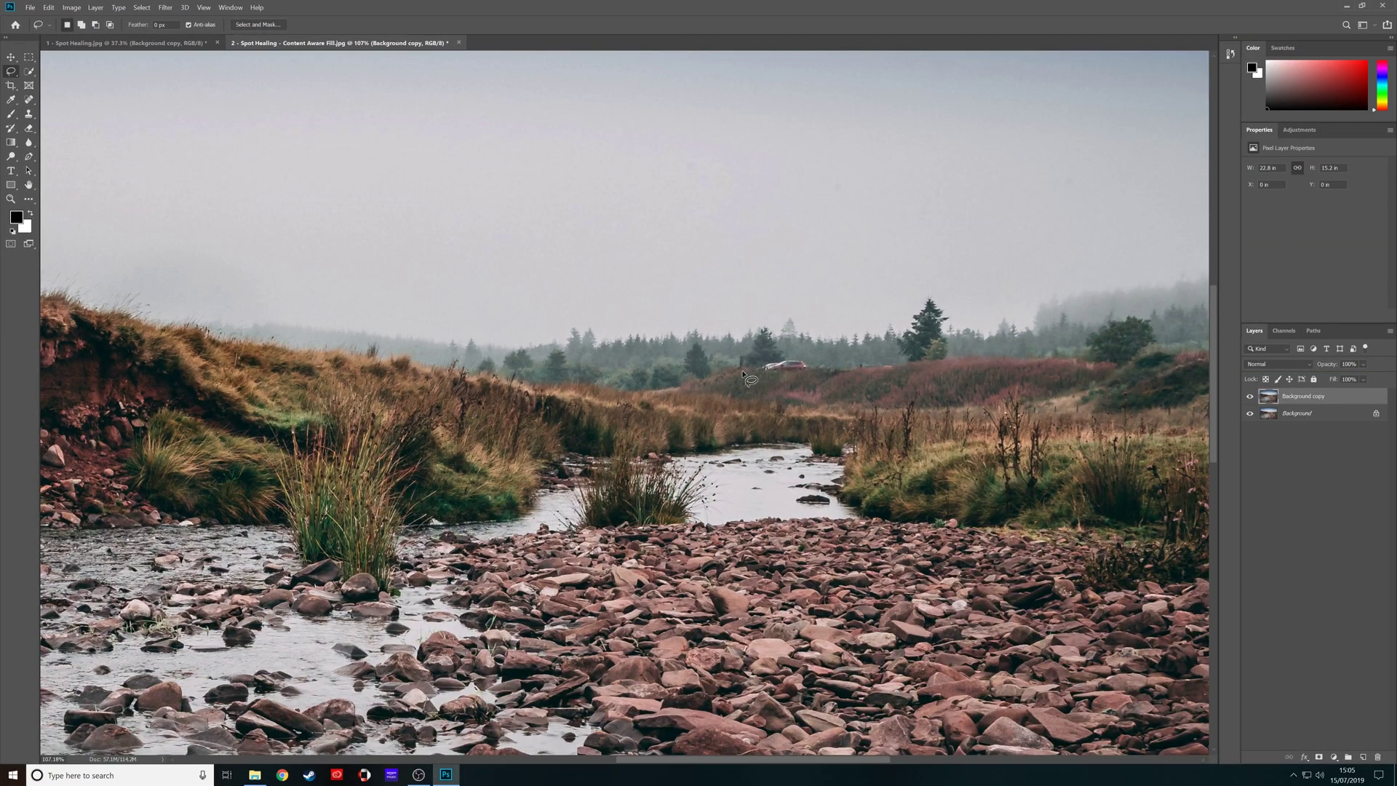
drag(768, 375, 787, 375)
drag(761, 364, 750, 372)
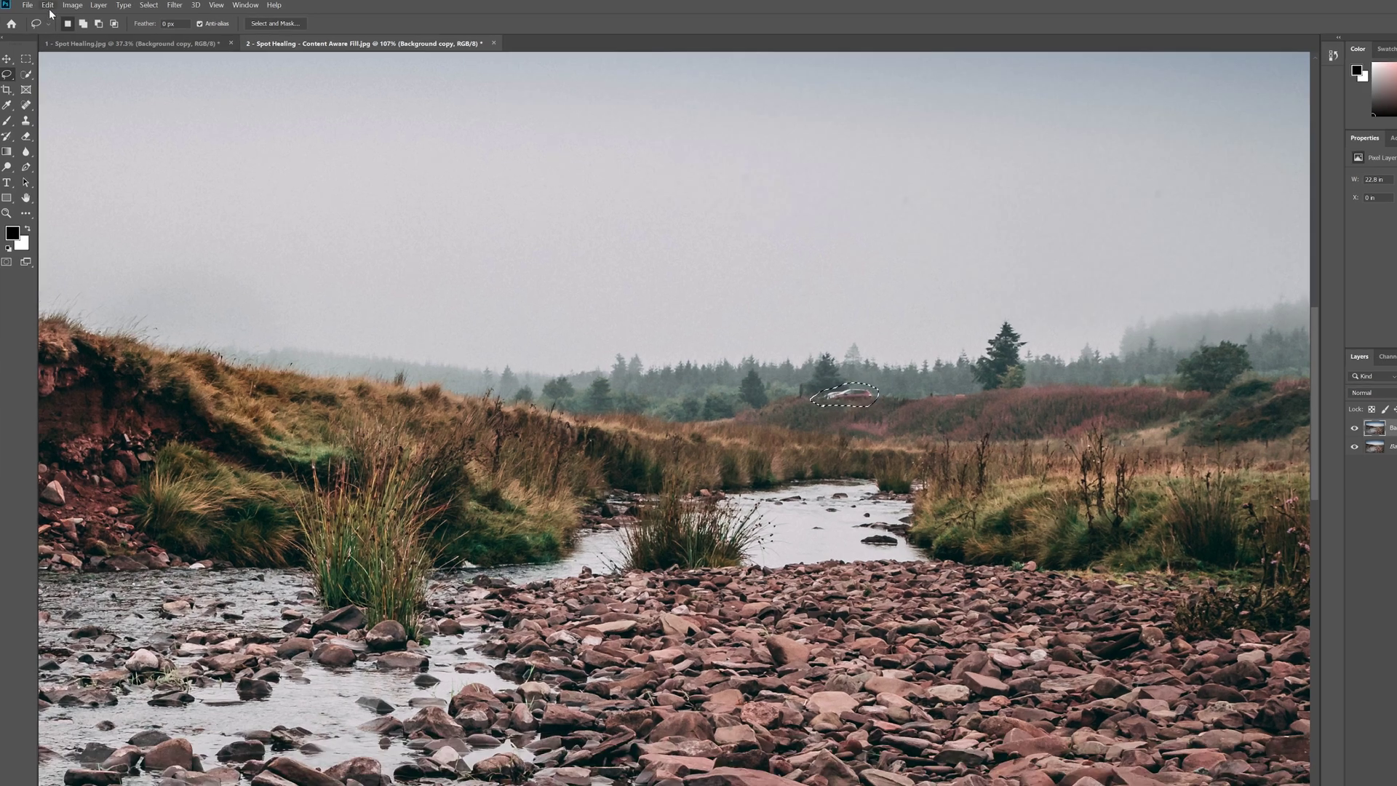
click(48, 8)
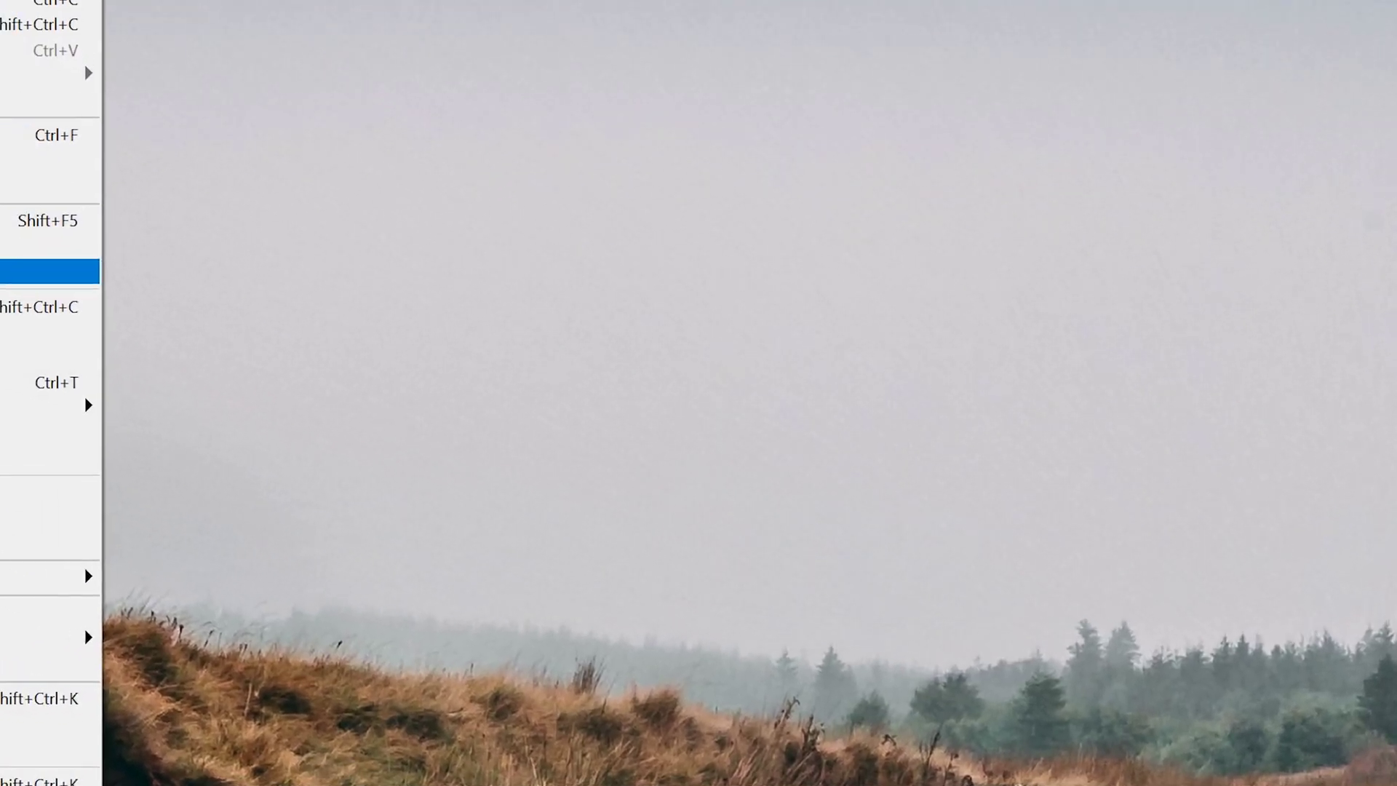
click(20, 222)
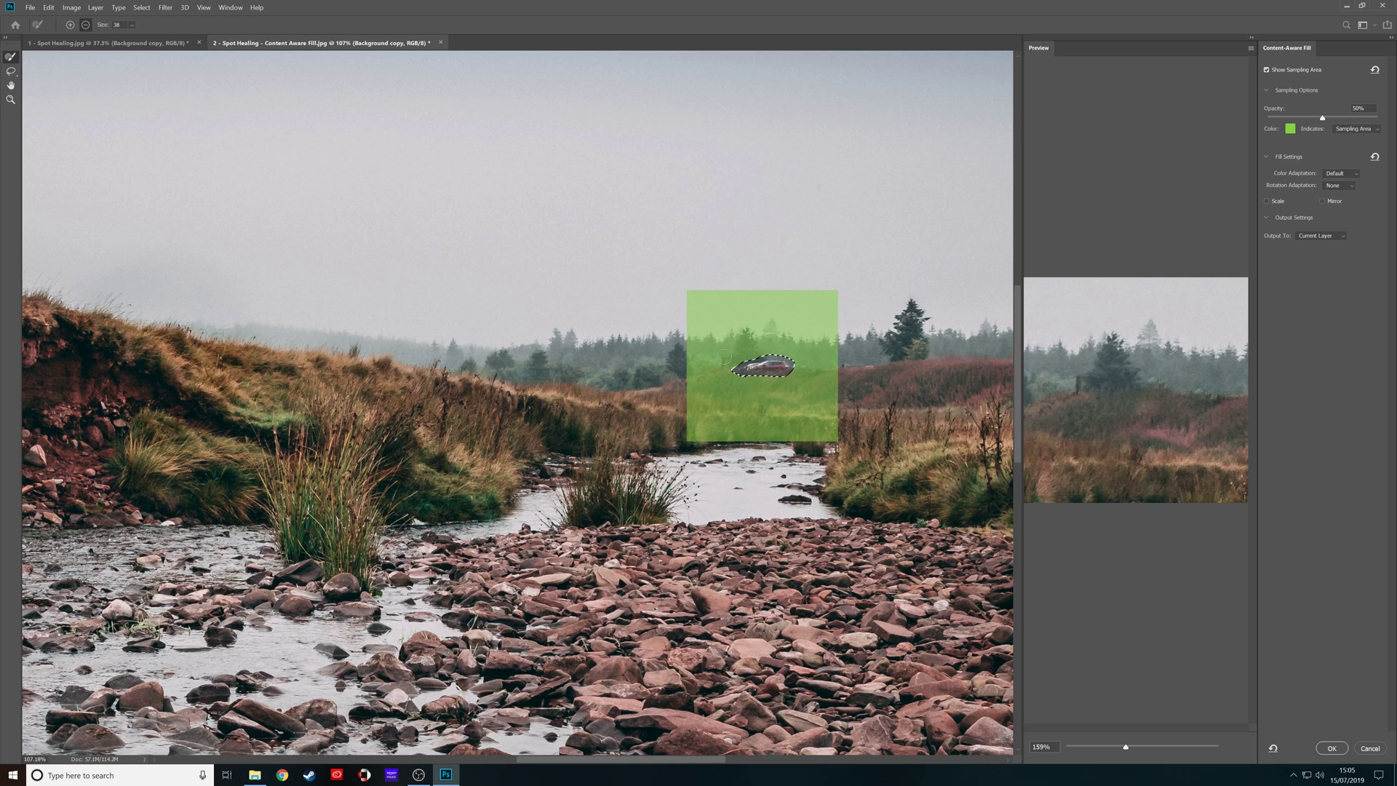
Trim the sky from the green sampling area, undo stray strokes, and apply the fill to remove the car
key(alt)
mouse_move(476, 455)
mouse_down()
mouse_move(450, 413)
mouse_move(403, 471)
mouse_move(413, 453)
mouse_move(373, 436)
mouse_move(437, 445)
mouse_up()
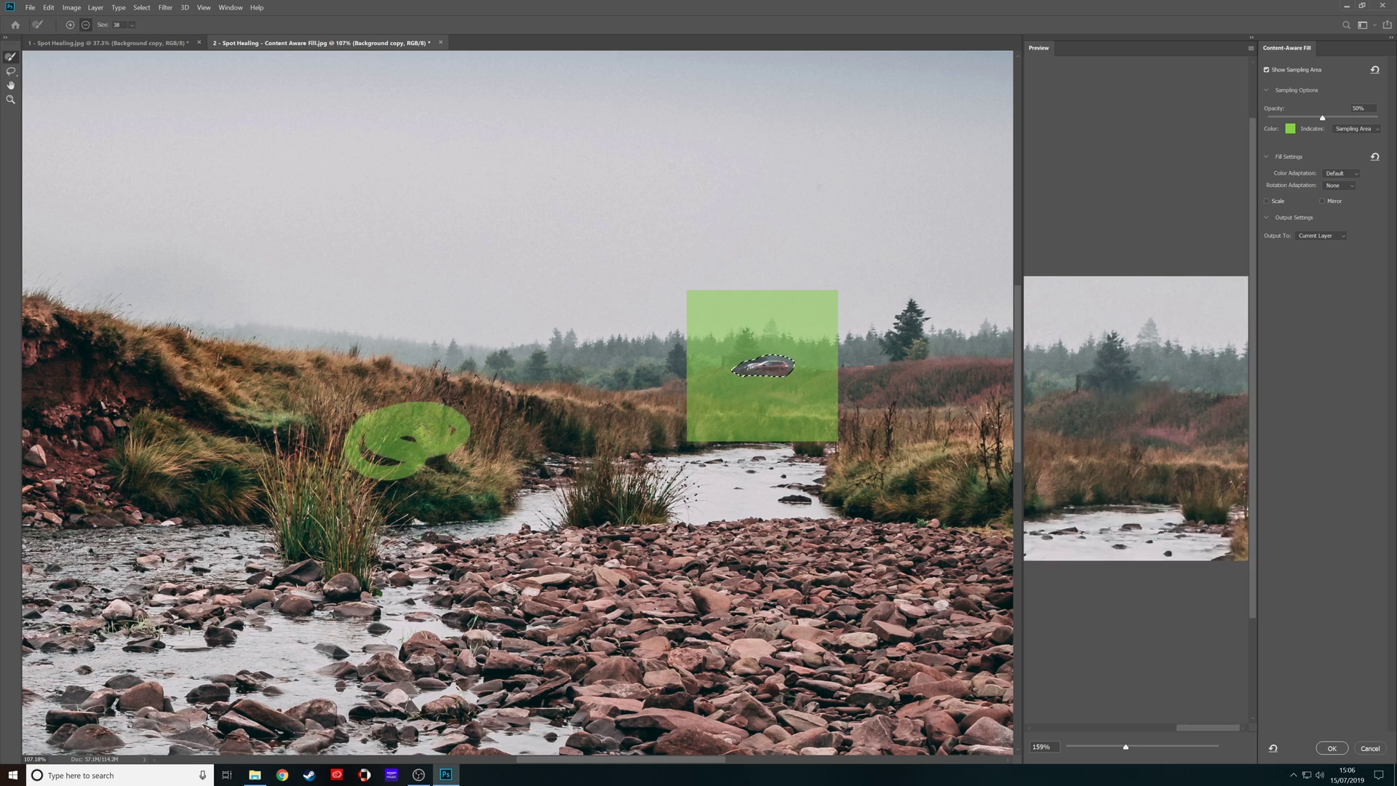
key(ctrl+z)
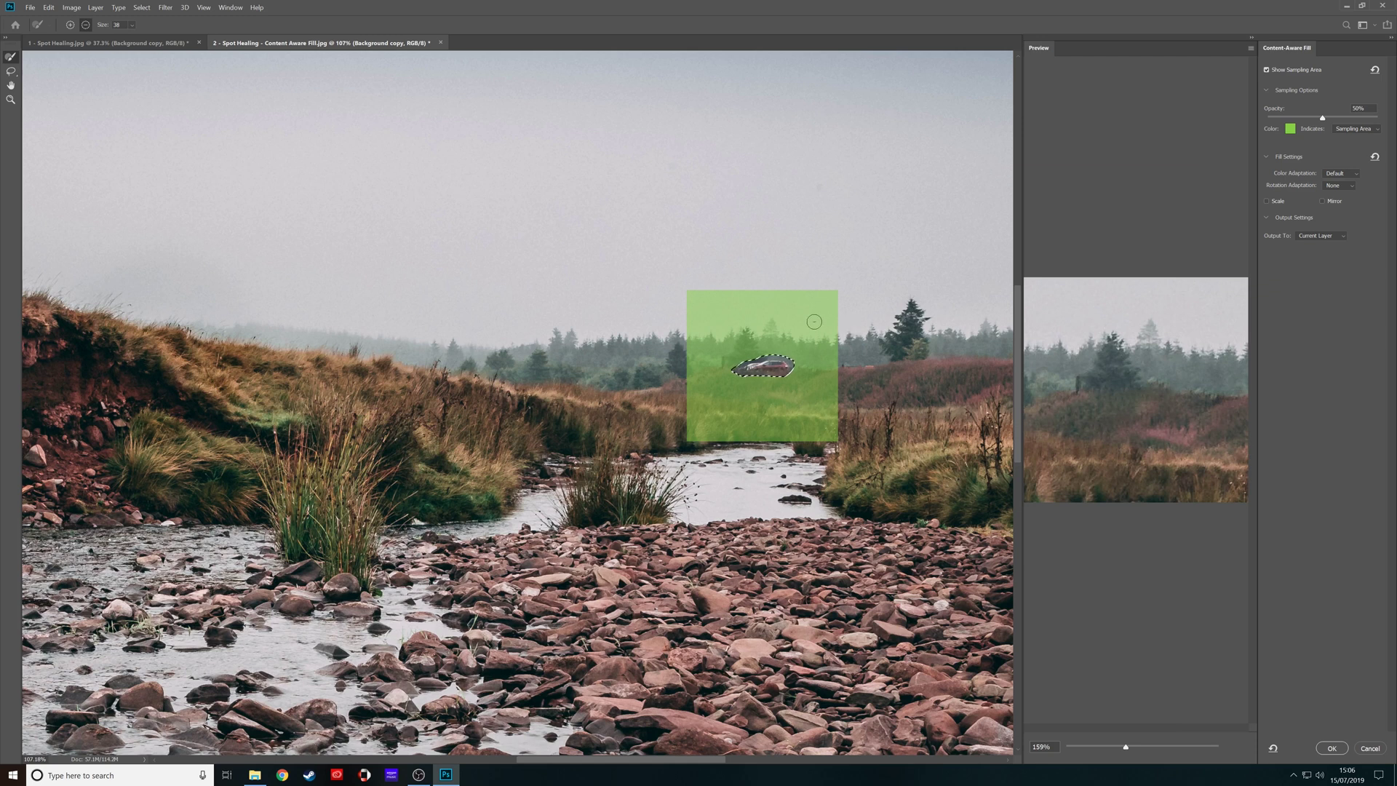
mouse_move(774, 296)
mouse_down()
mouse_move(835, 294)
mouse_move(661, 299)
mouse_move(839, 310)
mouse_move(683, 316)
mouse_move(706, 328)
mouse_move(844, 325)
mouse_up()
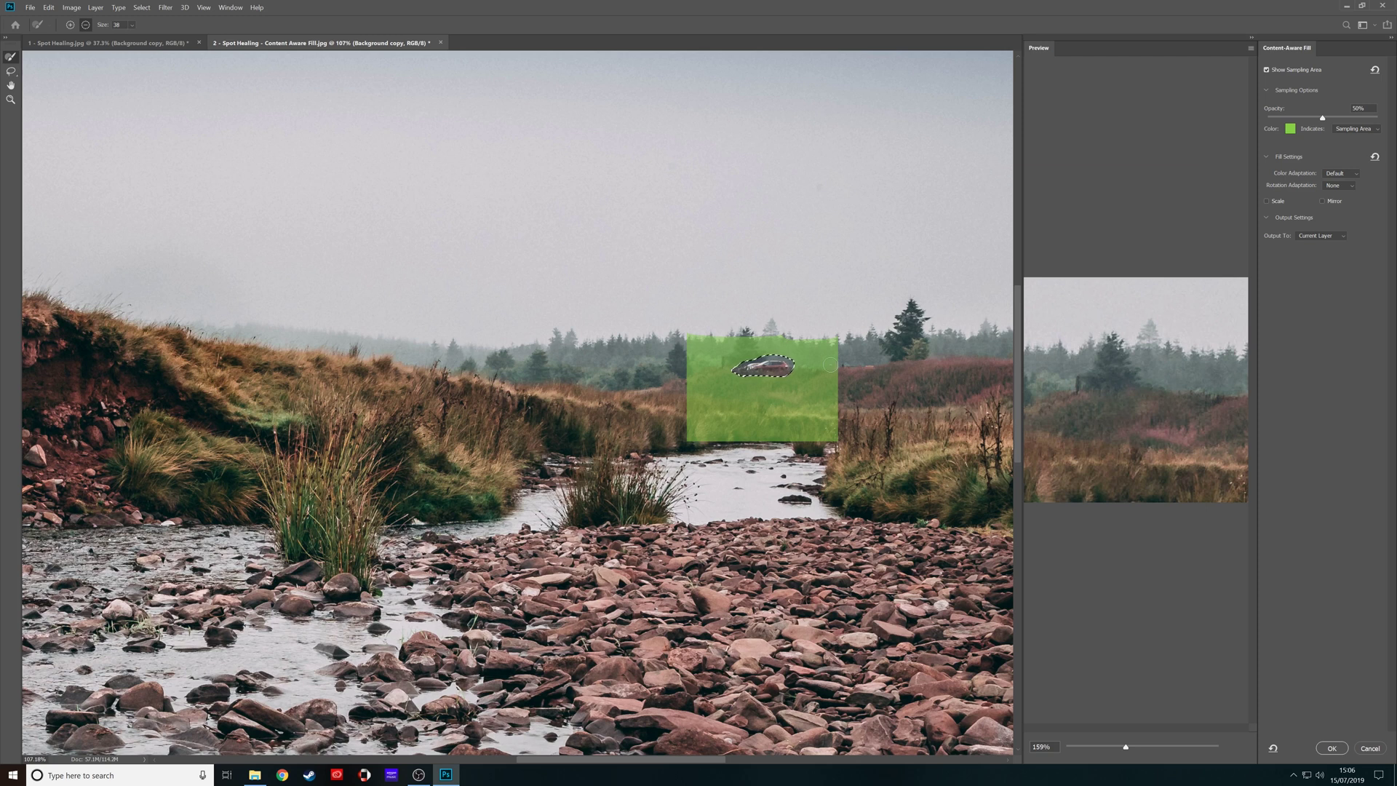
drag(800, 367, 840, 368)
drag(700, 367, 690, 369)
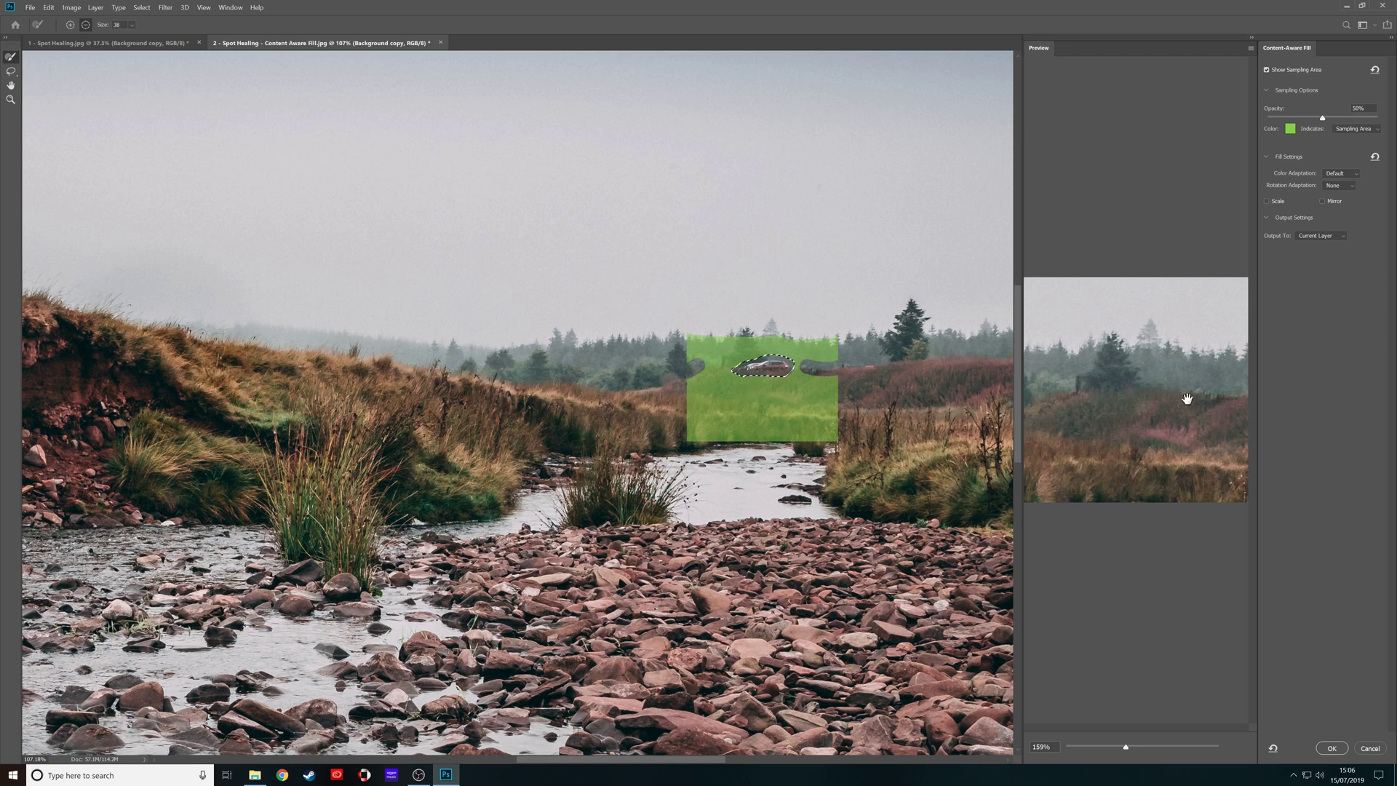
key(ctrl+z)
key(ctrl+z)
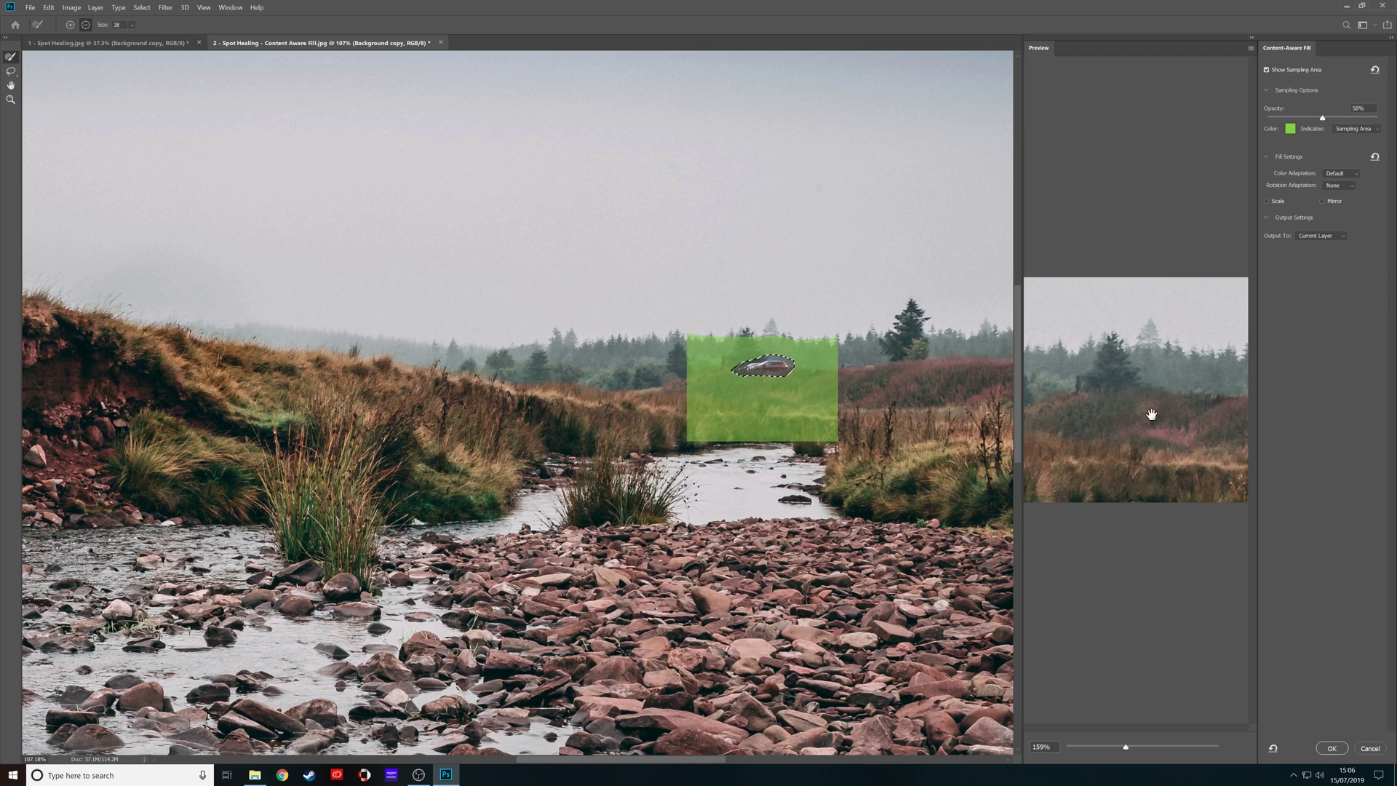
click(1332, 748)
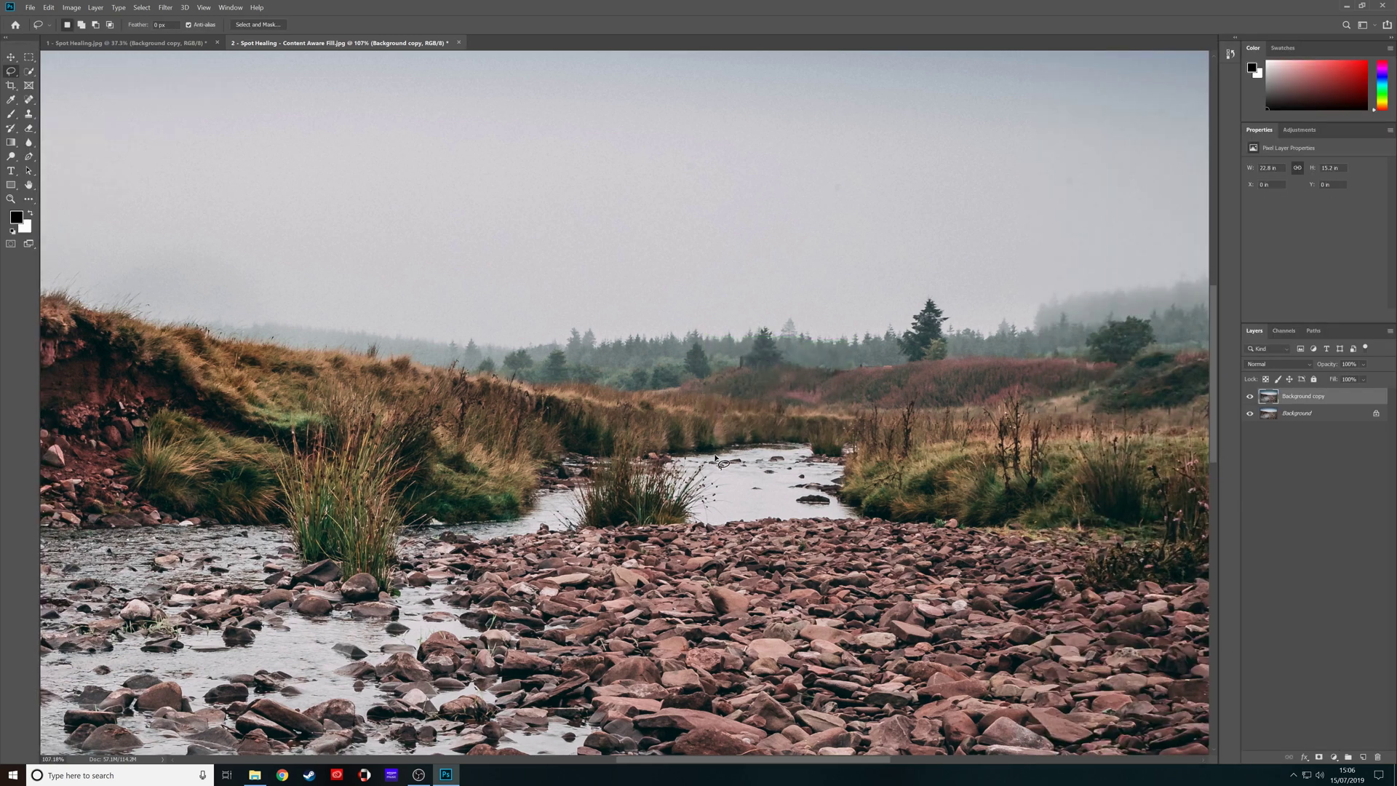
Zoom out and toggle the Background copy on and off to compare the car removal with the original
key(ctrl+minus)
key(ctrl+minus)
key(ctrl+minus)
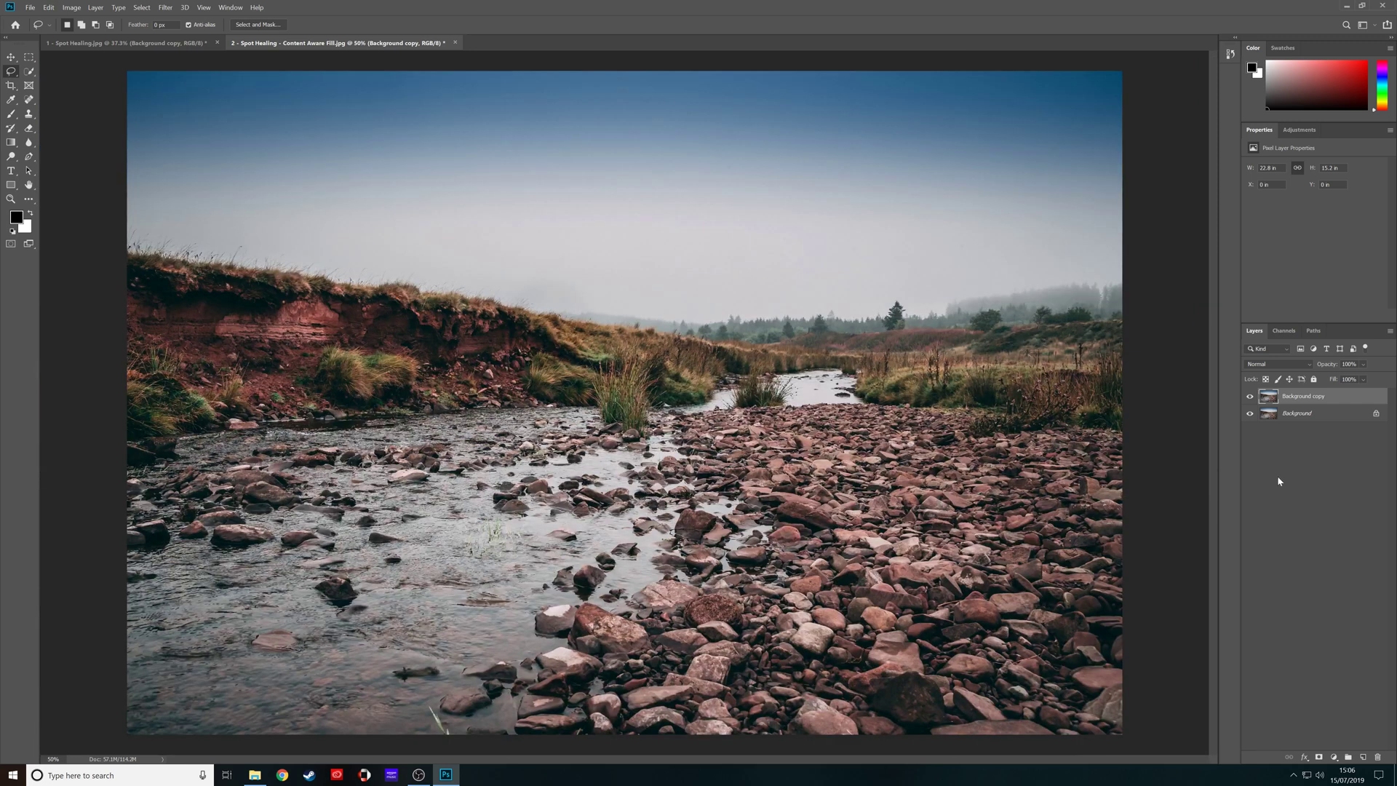
click(1250, 400)
click(1250, 401)
click(1250, 400)
click(1249, 400)
click(1249, 400)
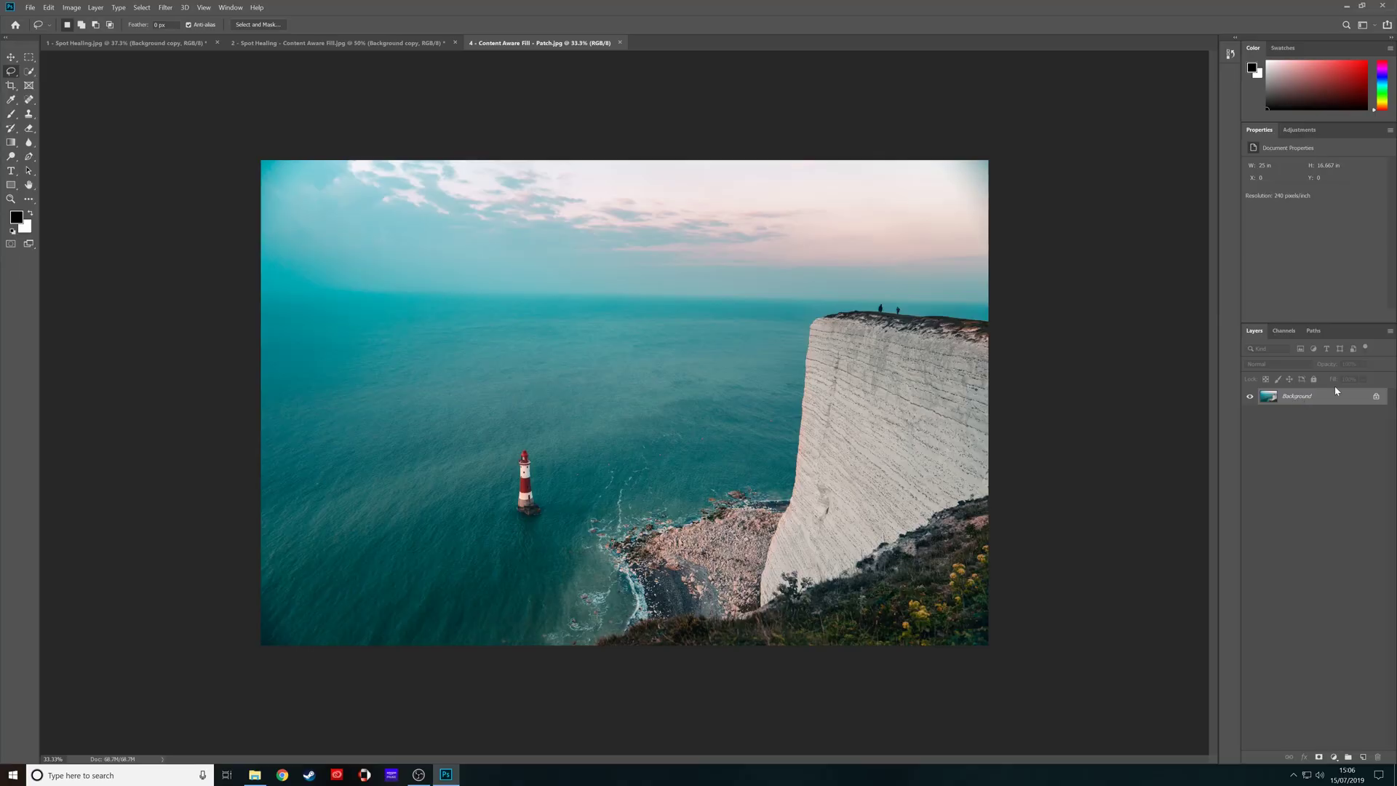
right_click(1336, 393)
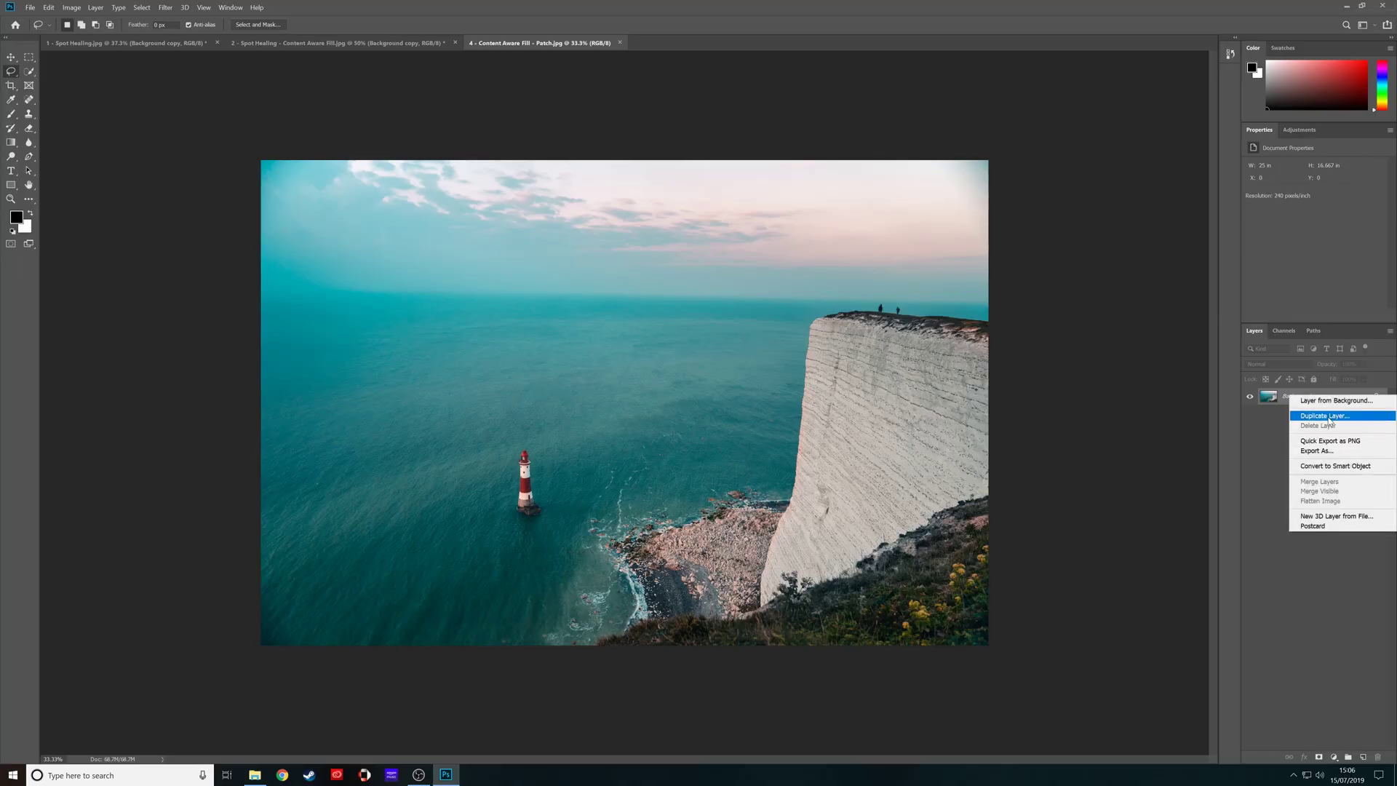
Duplicate the lighthouse photo's Background layer, zoom in, and loosely lasso the lighthouse and its base
click(1314, 419)
click(790, 227)
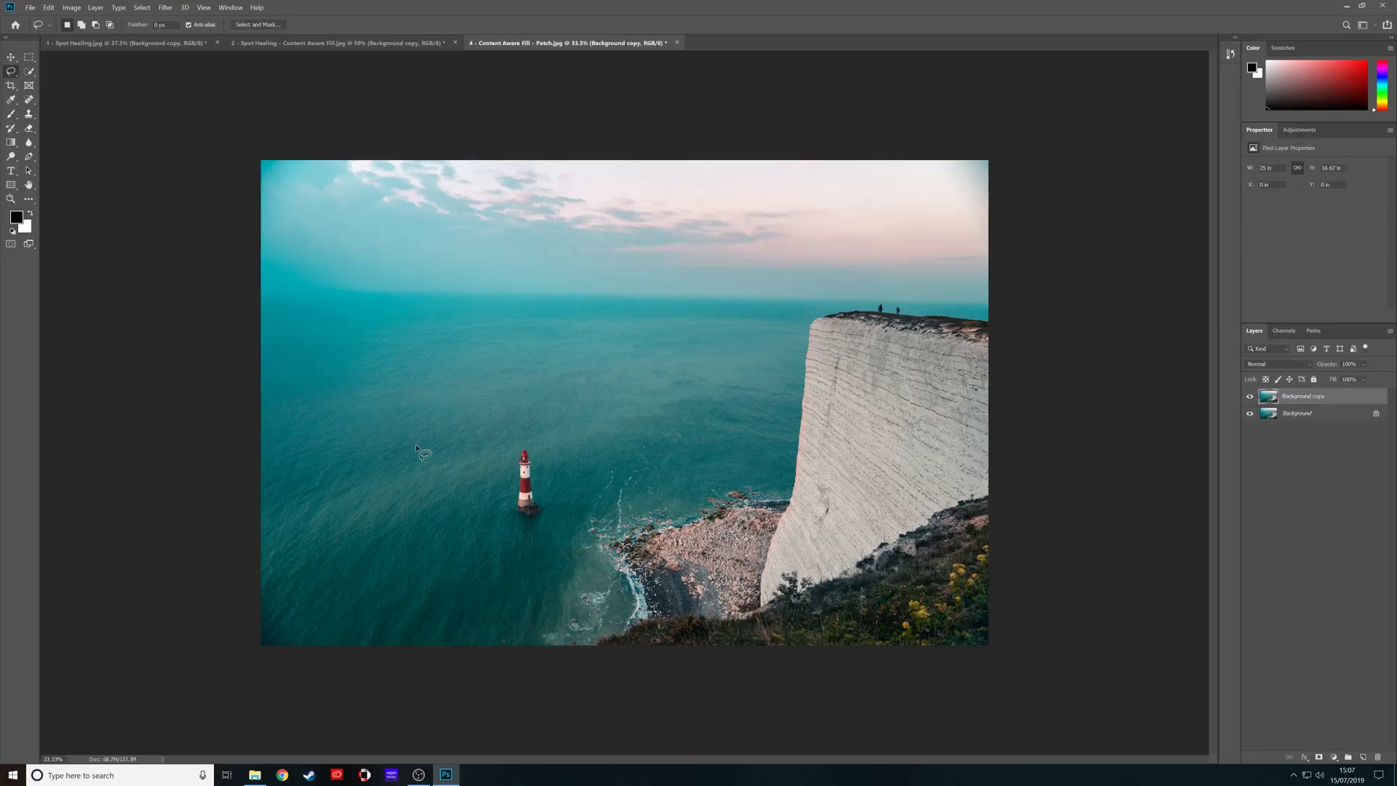
scroll(530, 502, up, 3)
scroll(467, 579, up, 1)
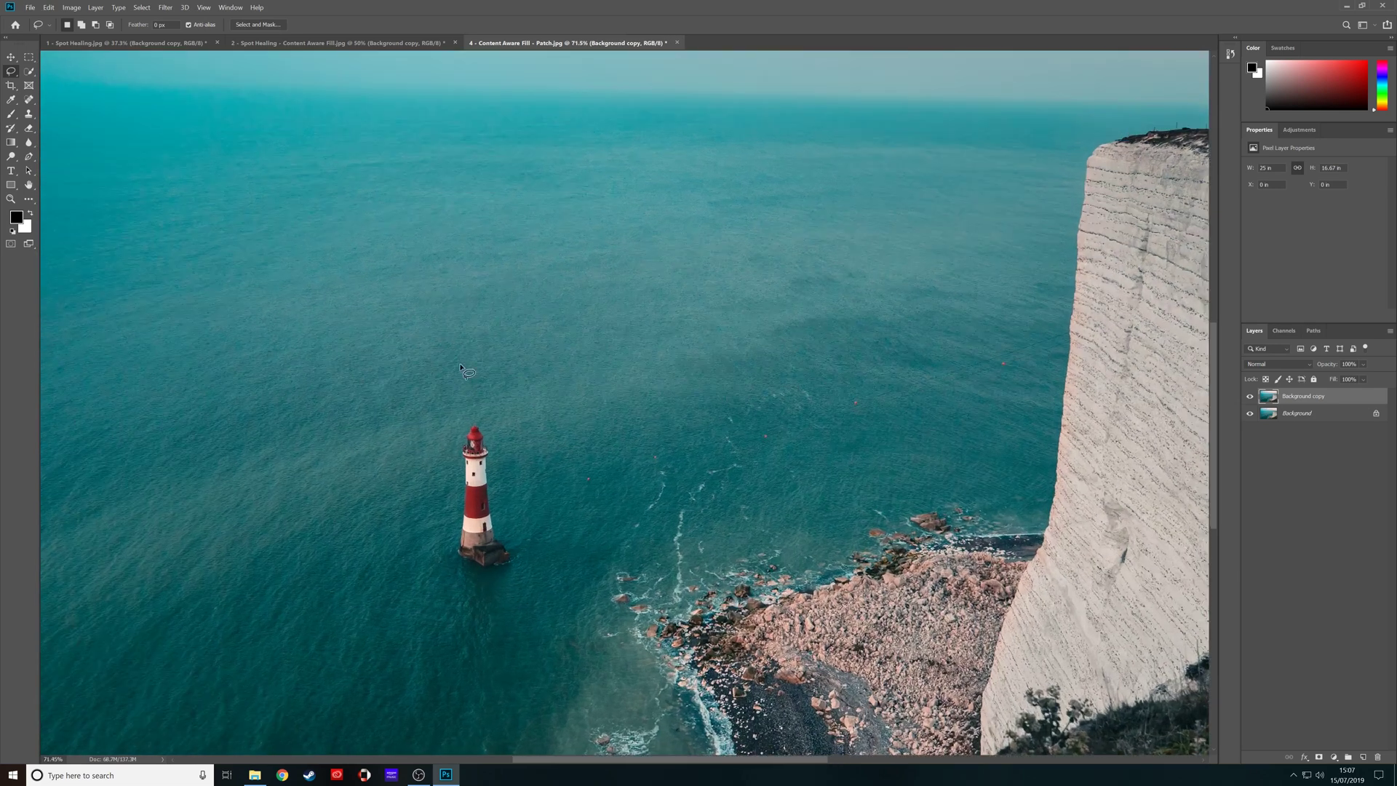
mouse_move(480, 412)
mouse_down()
mouse_move(456, 430)
mouse_move(423, 547)
mouse_move(447, 579)
mouse_move(527, 580)
mouse_move(549, 554)
mouse_move(518, 514)
mouse_move(506, 434)
mouse_move(481, 412)
mouse_up()
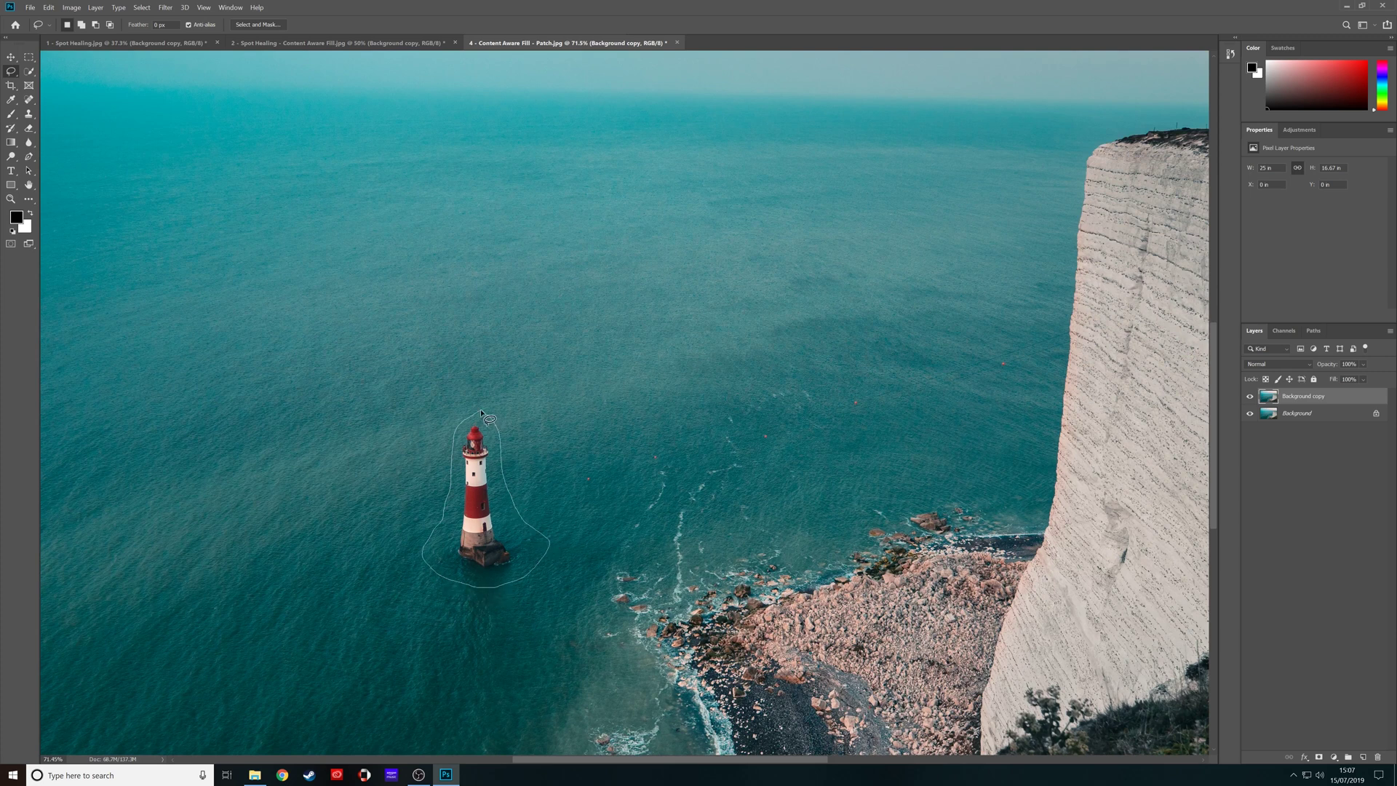
Content-Aware Fill the lighthouse with the rocky shore excluded from sampling, then deselect
click(48, 8)
click(117, 187)
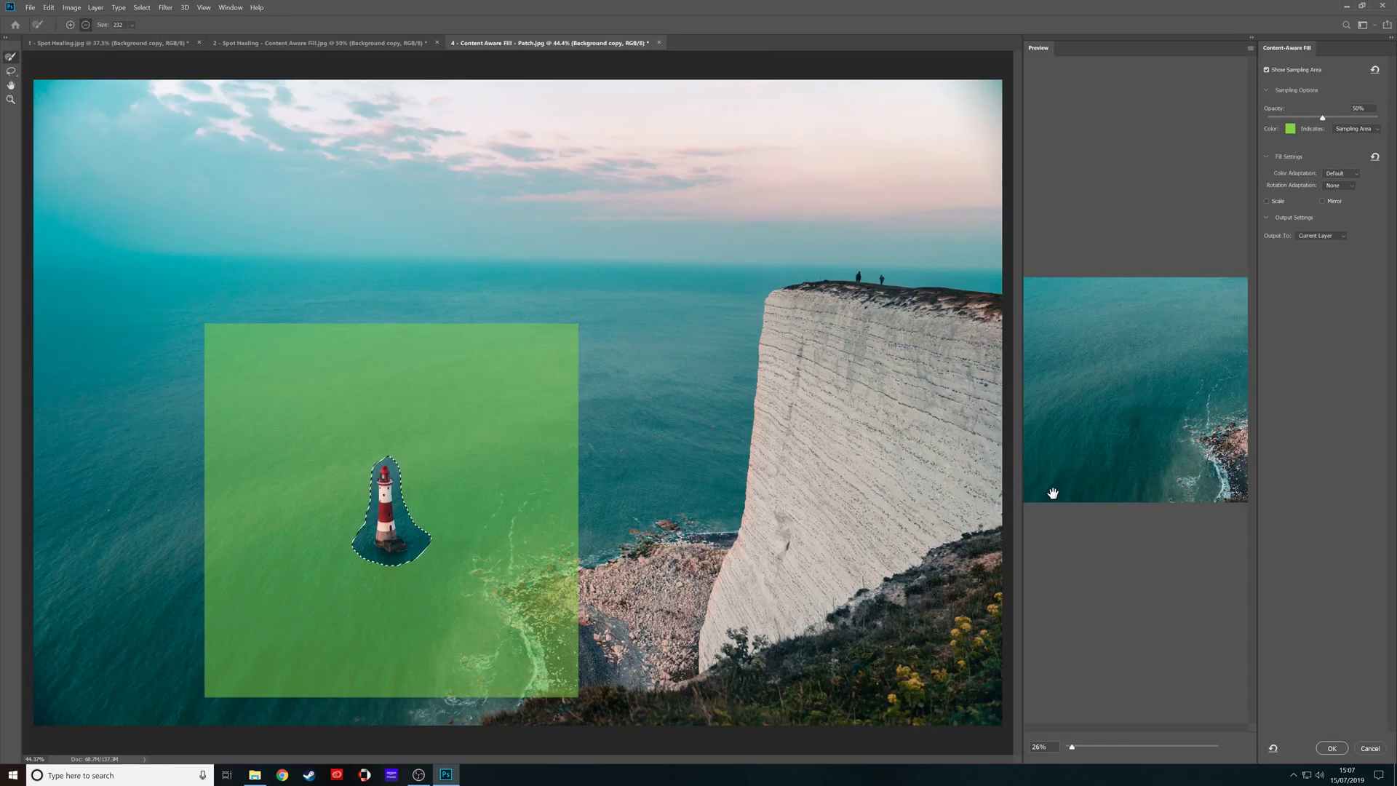
mouse_move(562, 455)
mouse_down()
mouse_move(491, 523)
mouse_move(464, 580)
mouse_move(489, 632)
mouse_move(537, 563)
mouse_move(572, 548)
mouse_move(584, 647)
mouse_move(559, 679)
mouse_move(484, 650)
mouse_move(482, 626)
mouse_move(433, 735)
mouse_move(429, 708)
mouse_move(582, 447)
mouse_up()
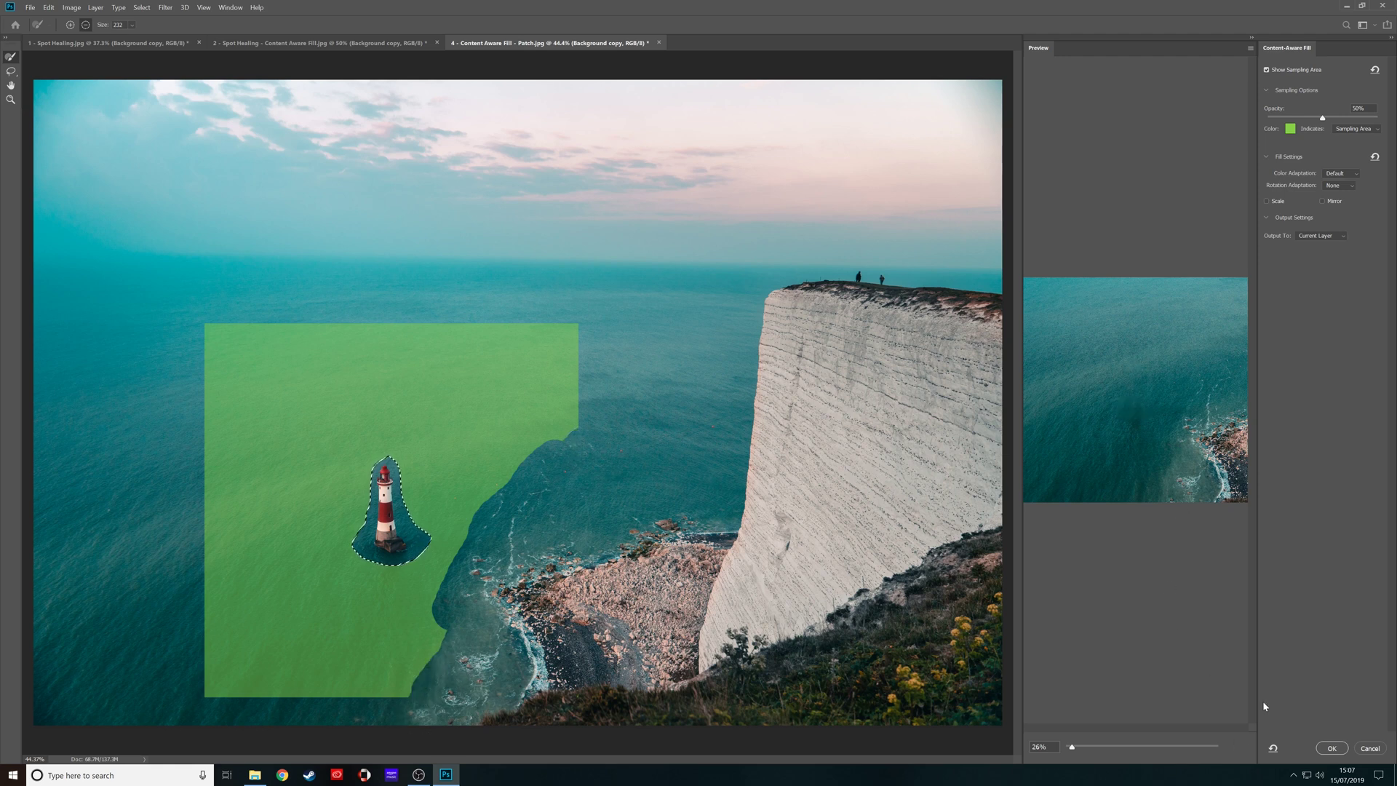
key(Return)
key(ctrl+d)
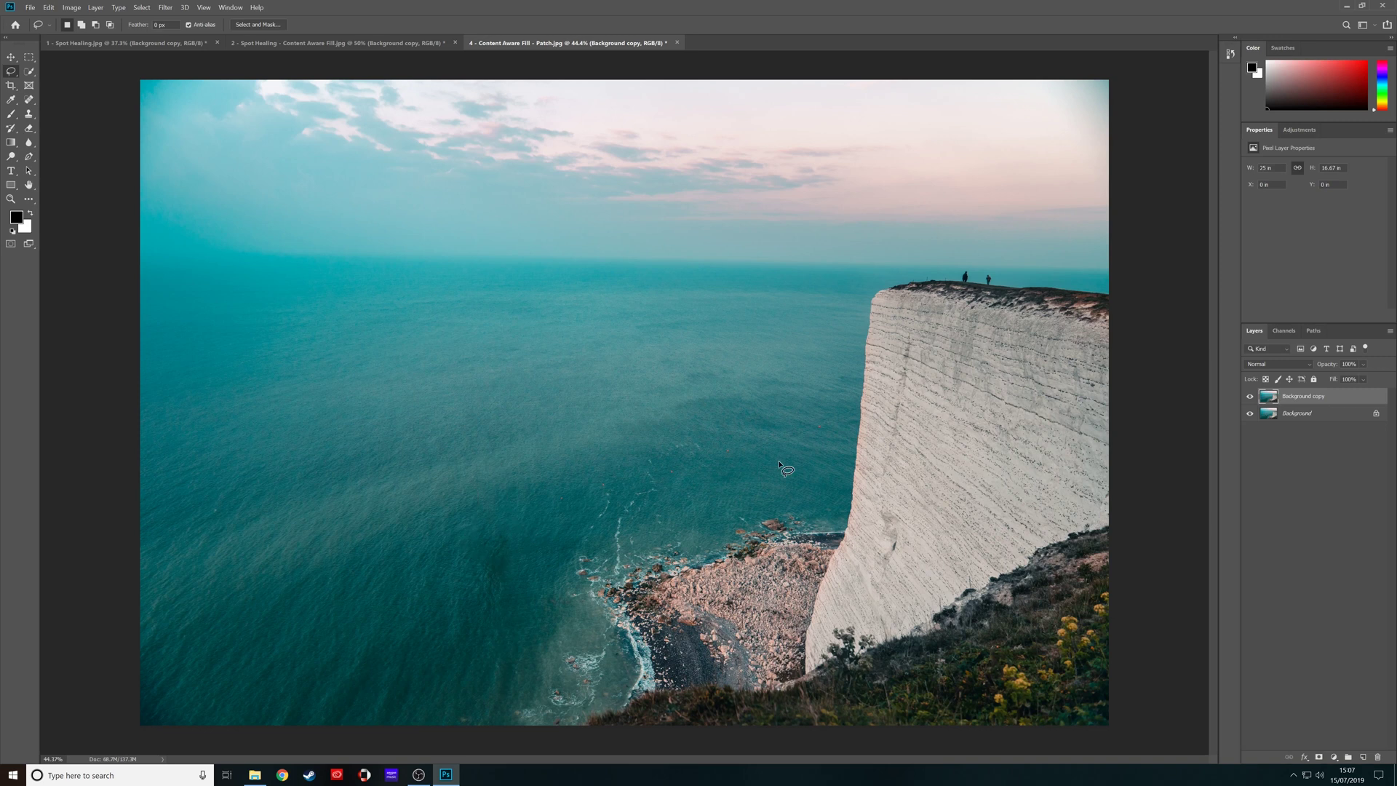
Toggle the Background copy to compare the lighthouse-free result, then zoom in on the cliff-top people
click(1250, 399)
click(1251, 399)
click(1250, 399)
click(1250, 399)
scroll(1004, 264, up, 6)
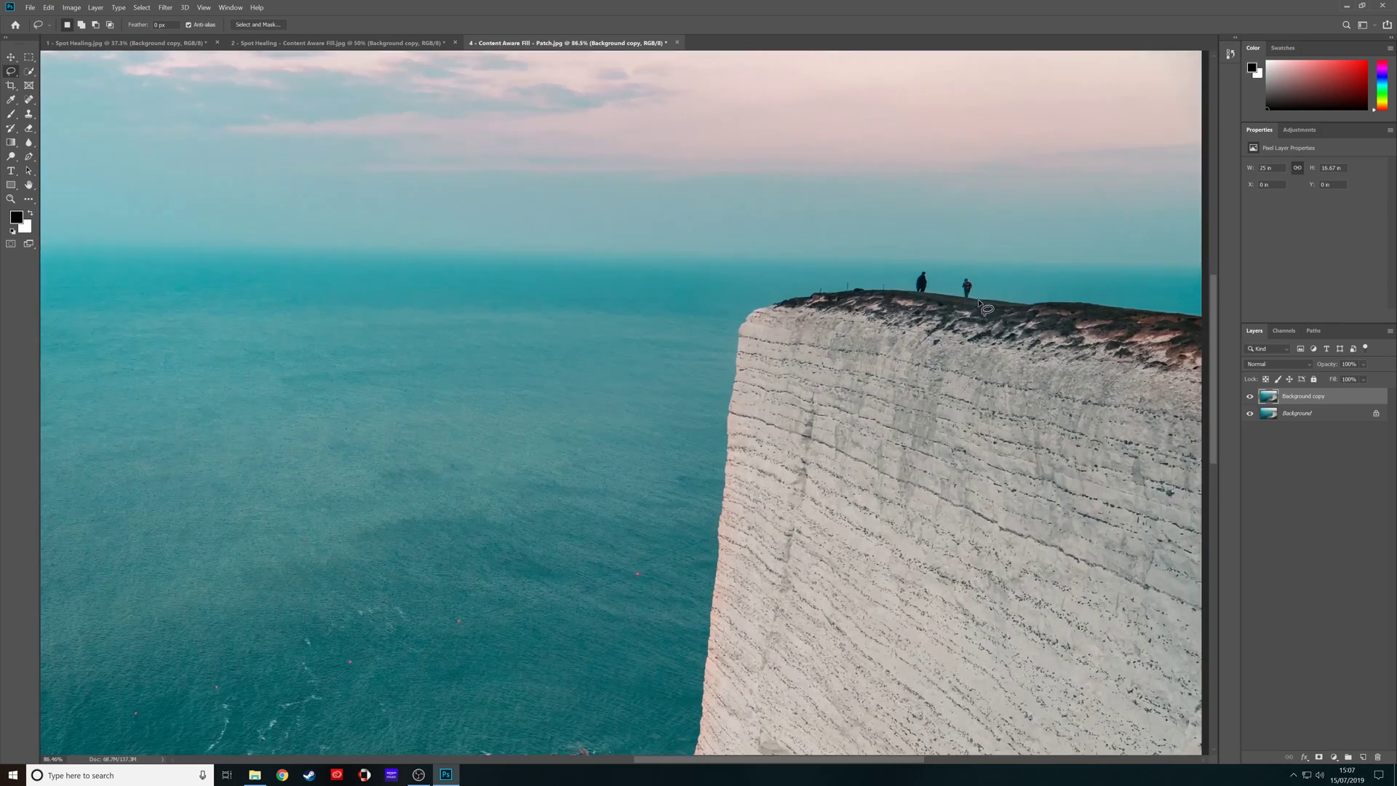
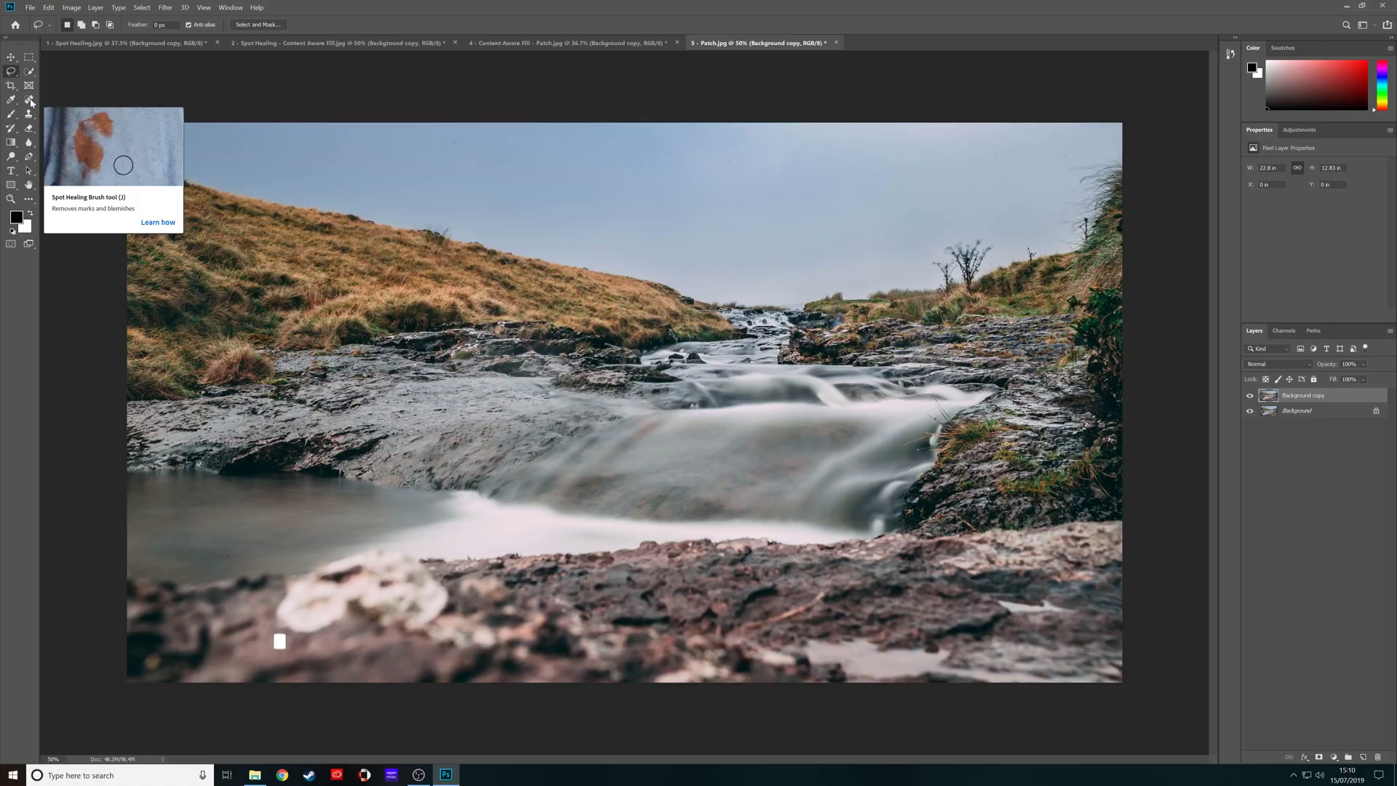
Use the Patch Tool to replace the dark bush on the far riverbank with nearby grass
right_click(29, 101)
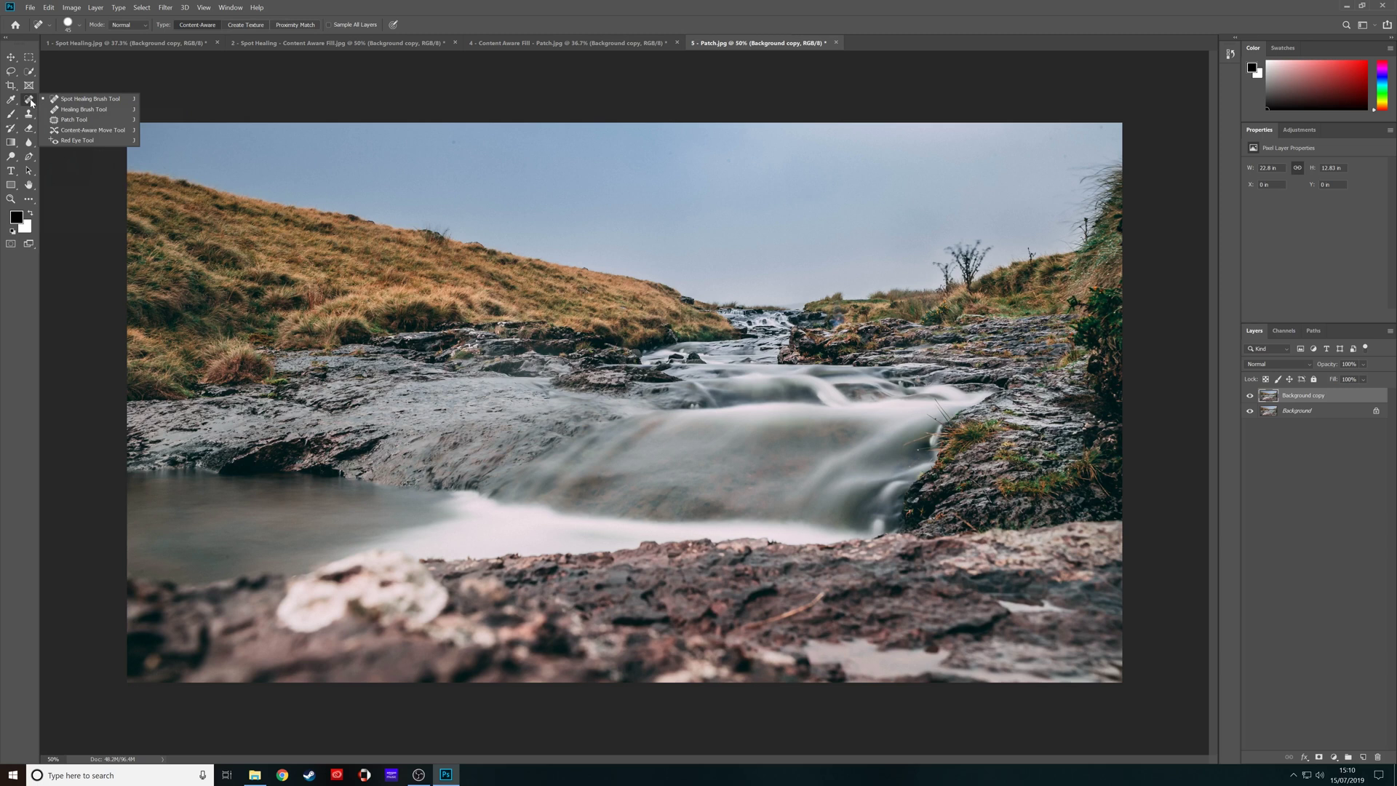
click(74, 119)
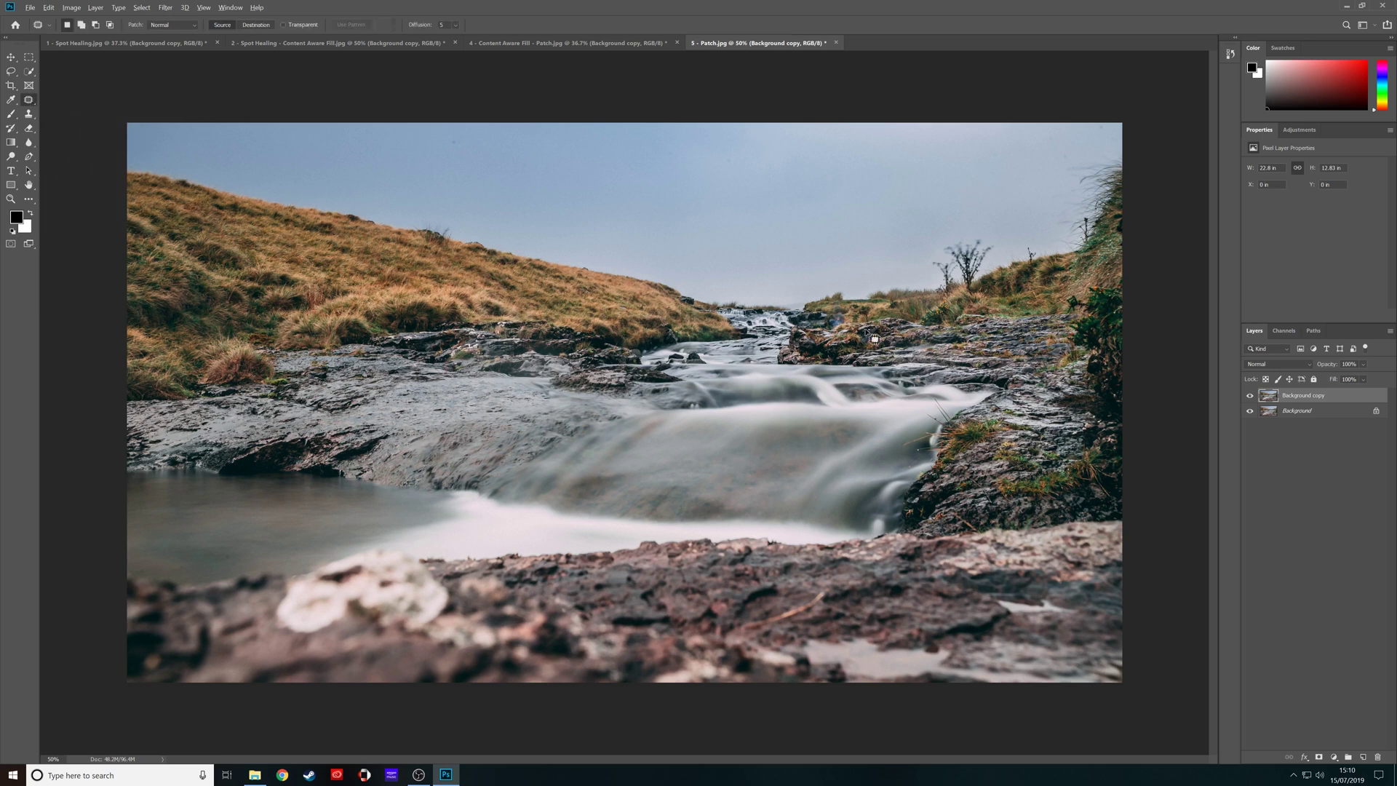
scroll(874, 339, up, 5)
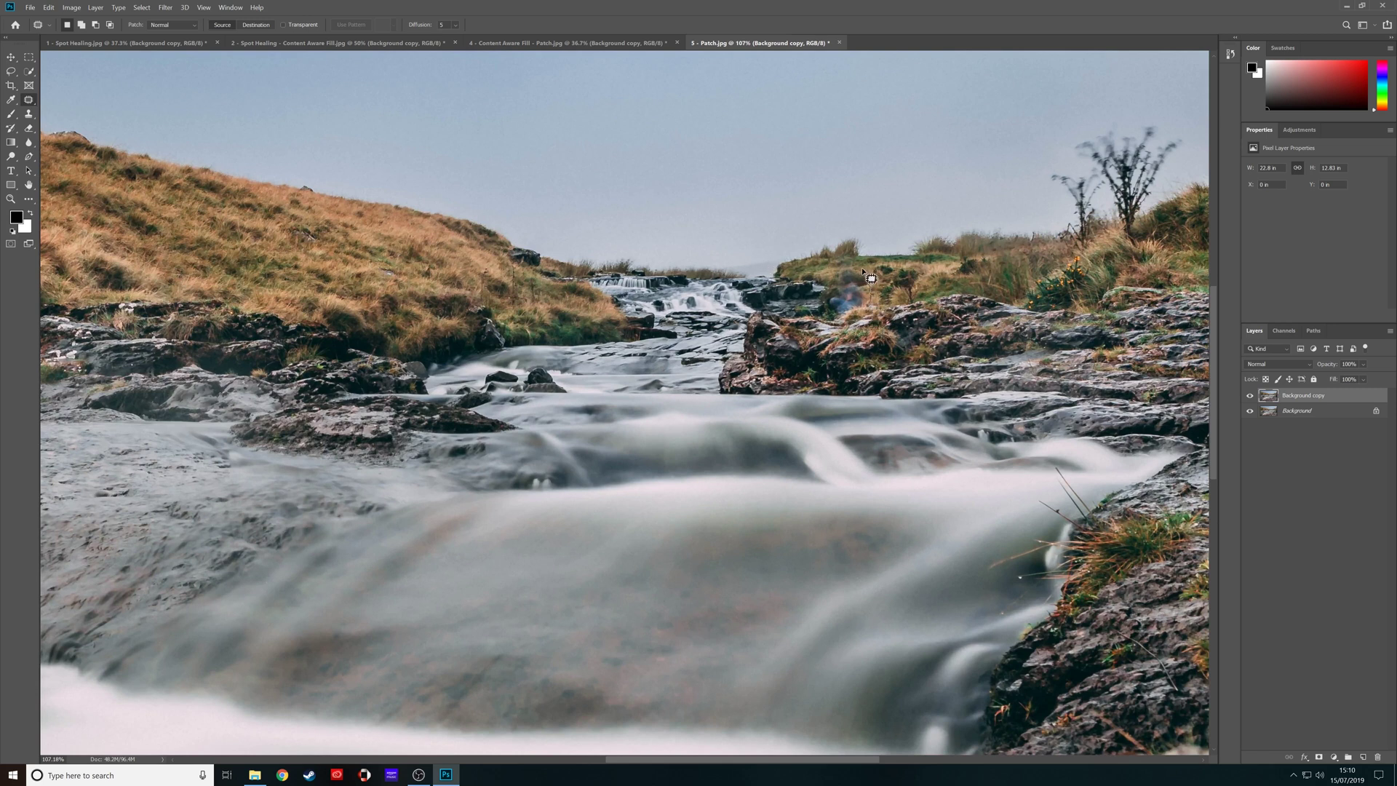
mouse_move(834, 269)
mouse_down()
mouse_move(824, 315)
mouse_move(844, 328)
mouse_move(882, 319)
mouse_up()
drag(848, 298, 964, 291)
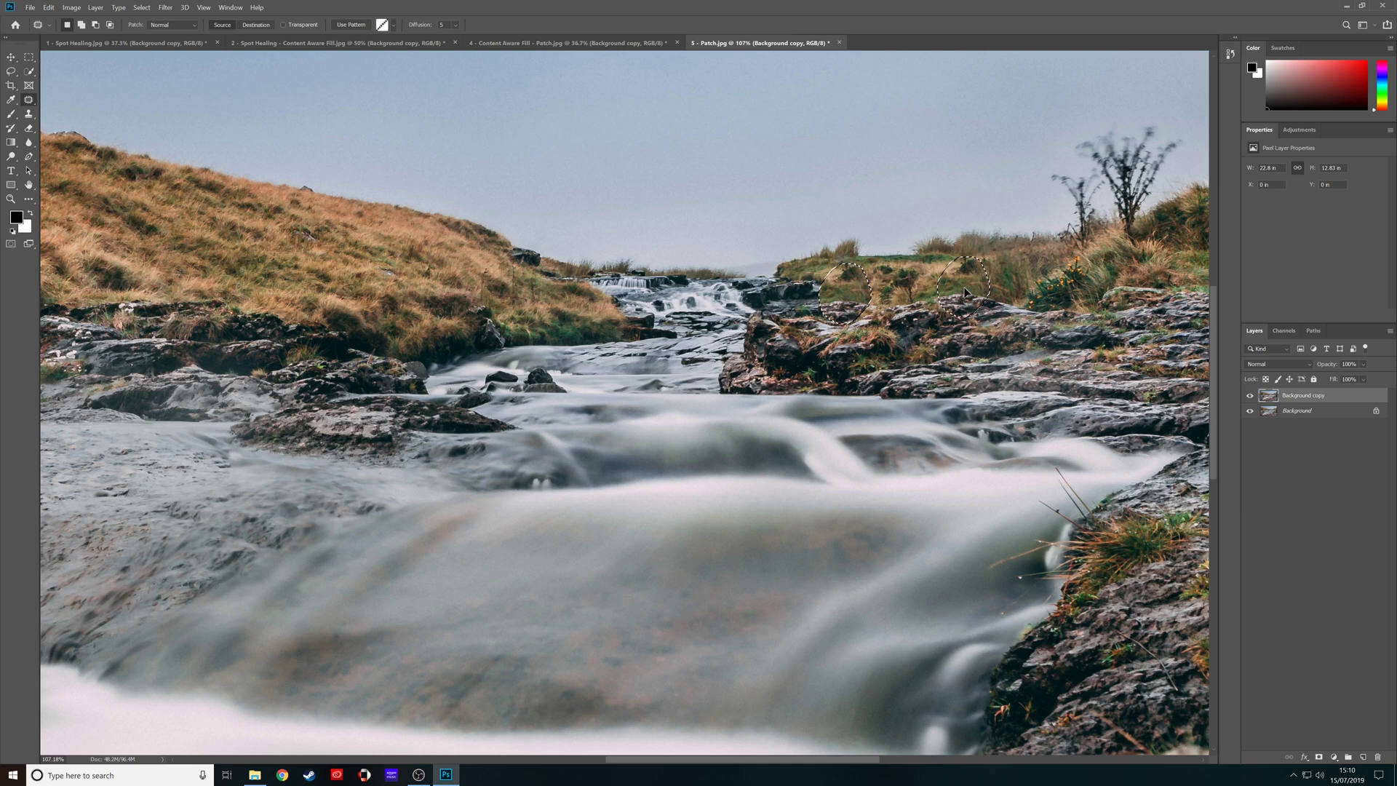
drag(964, 289, 962, 289)
key(ctrl+d)
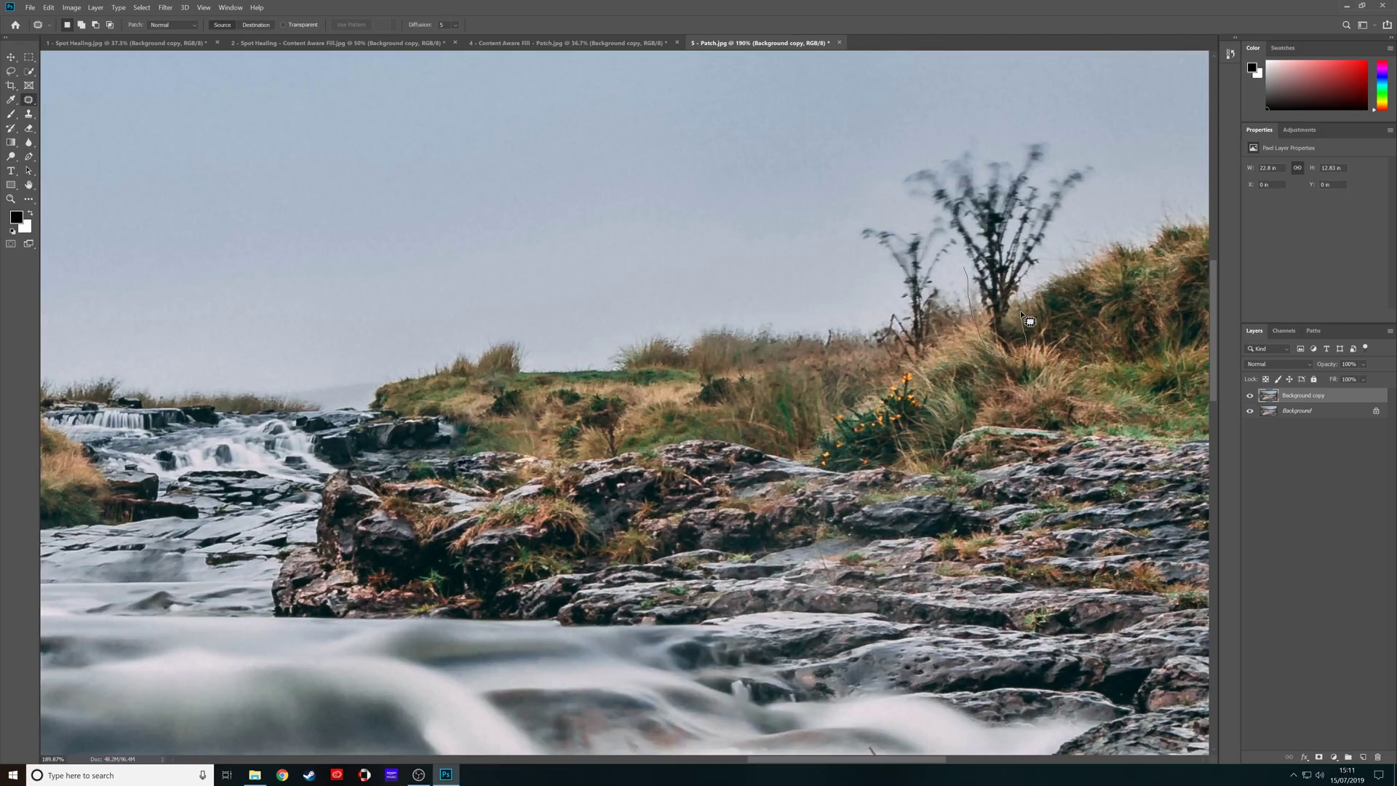
Outline the tall bare tree on the right skyline and patch it over with empty sky
drag(1021, 310, 1088, 204)
mouse_move(1013, 125)
mouse_down()
mouse_move(951, 132)
mouse_move(884, 174)
mouse_up()
mouse_move(974, 279)
mouse_down()
mouse_move(981, 328)
mouse_move(1037, 251)
mouse_move(1077, 238)
mouse_up()
scroll(1001, 283, down, 3)
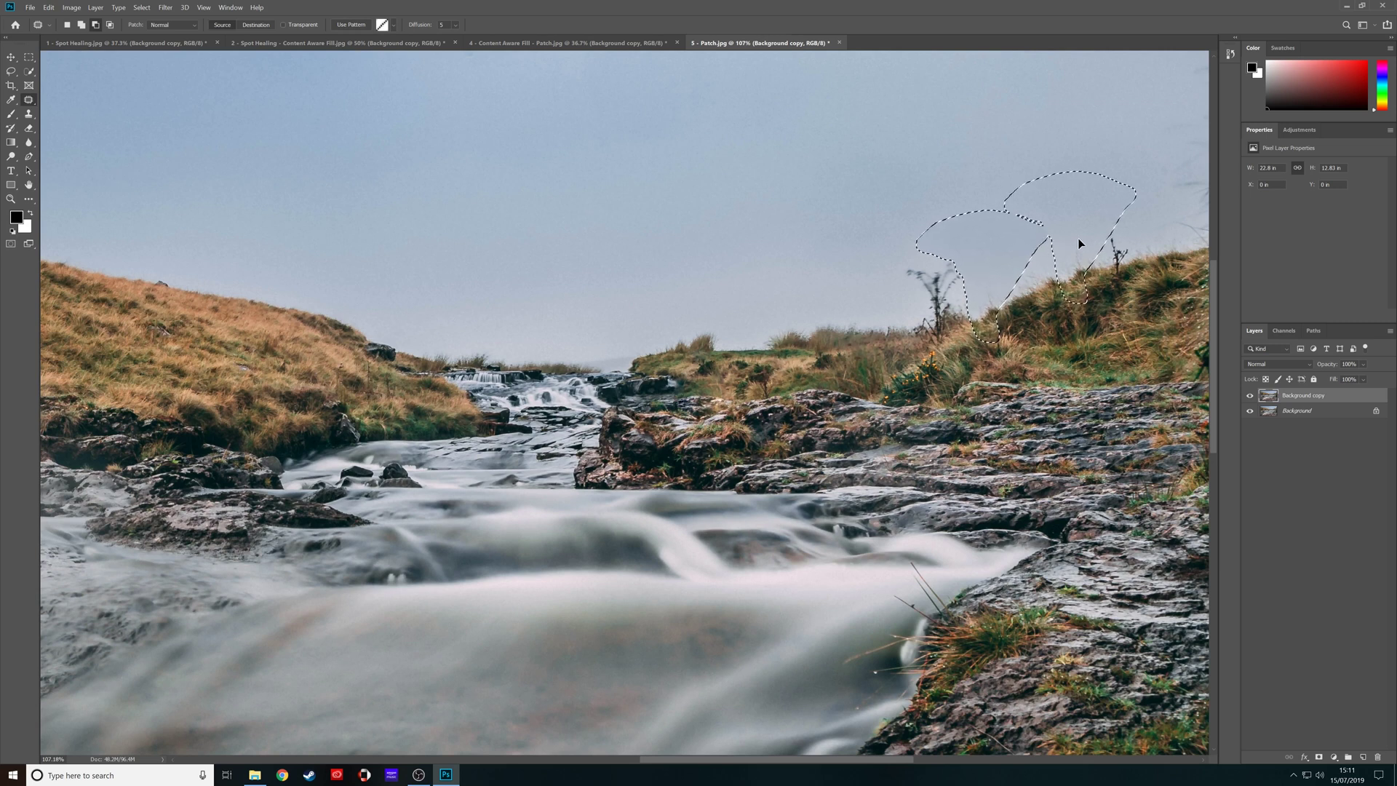
click(855, 178)
scroll(714, 445, down, 3)
scroll(677, 432, down, 2)
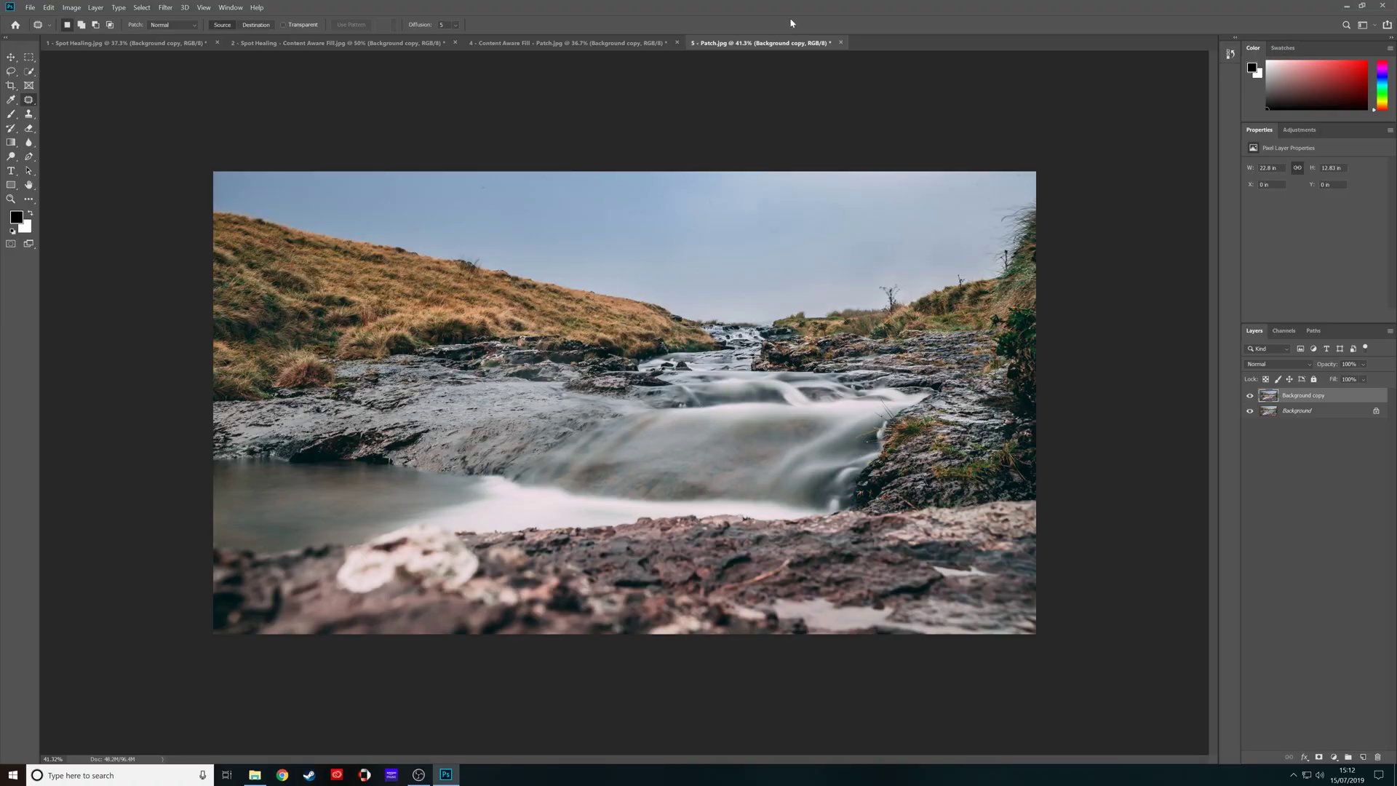
Patch the rock on the grassy left hillside with surrounding grass
scroll(439, 297, up, 5)
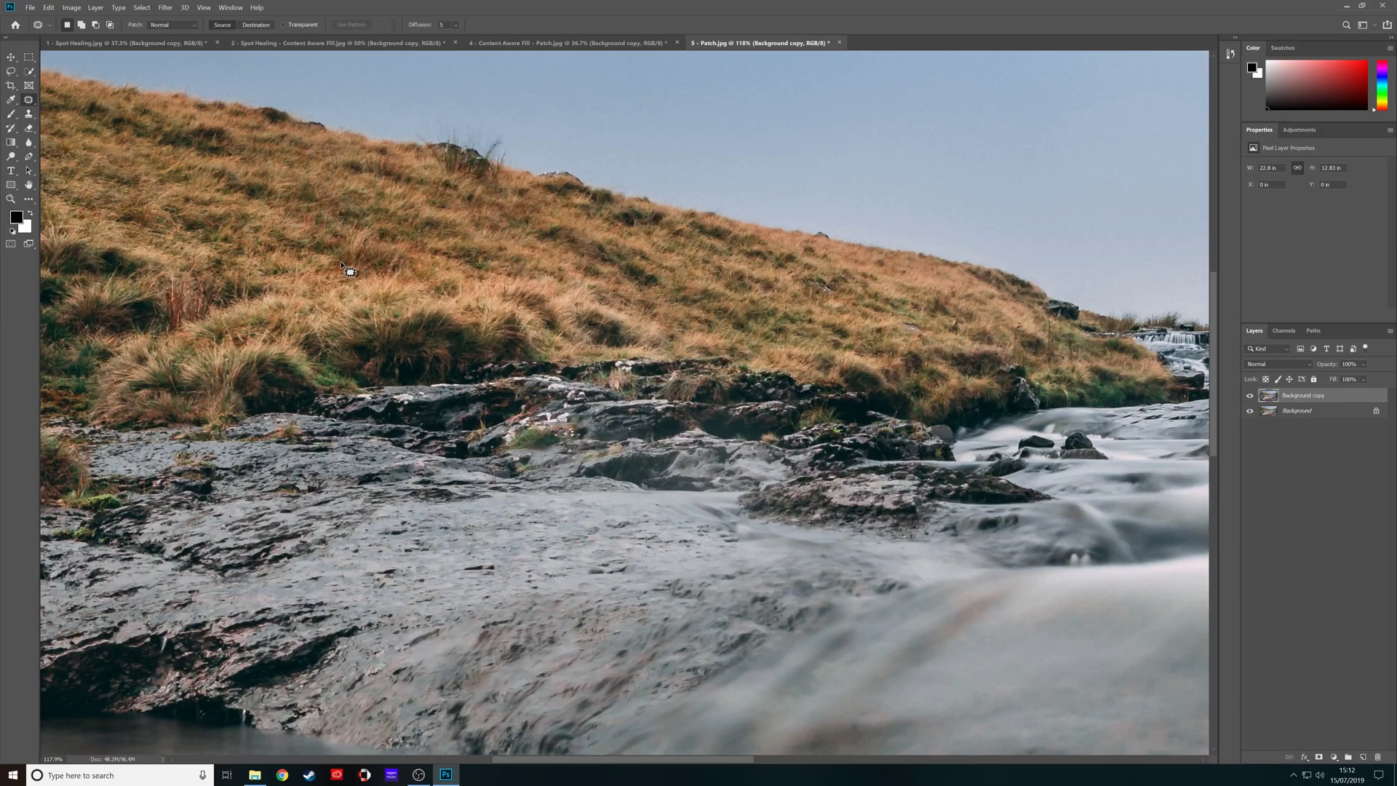
mouse_move(962, 299)
mouse_down()
mouse_move(936, 271)
mouse_move(922, 316)
mouse_move(903, 268)
mouse_up()
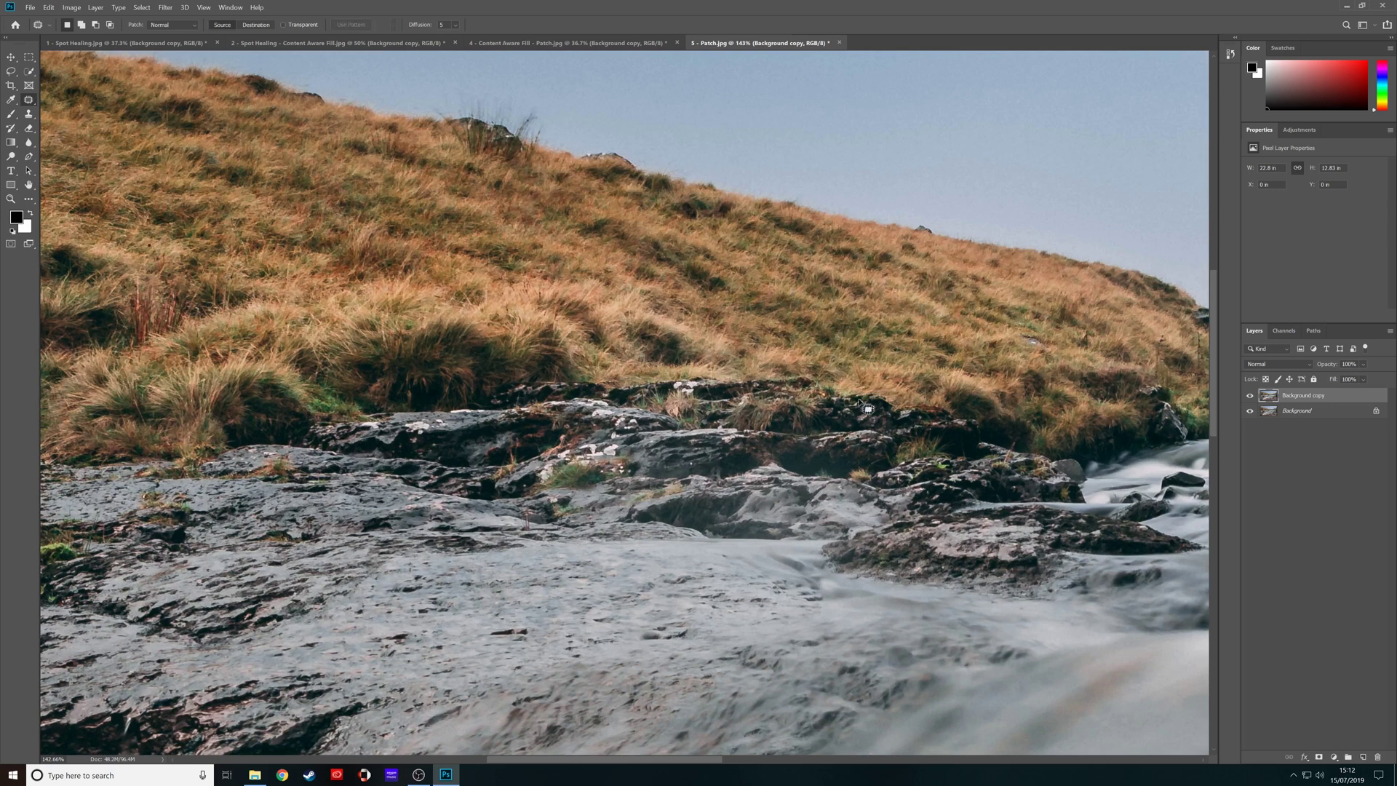
scroll(868, 409, down, 5)
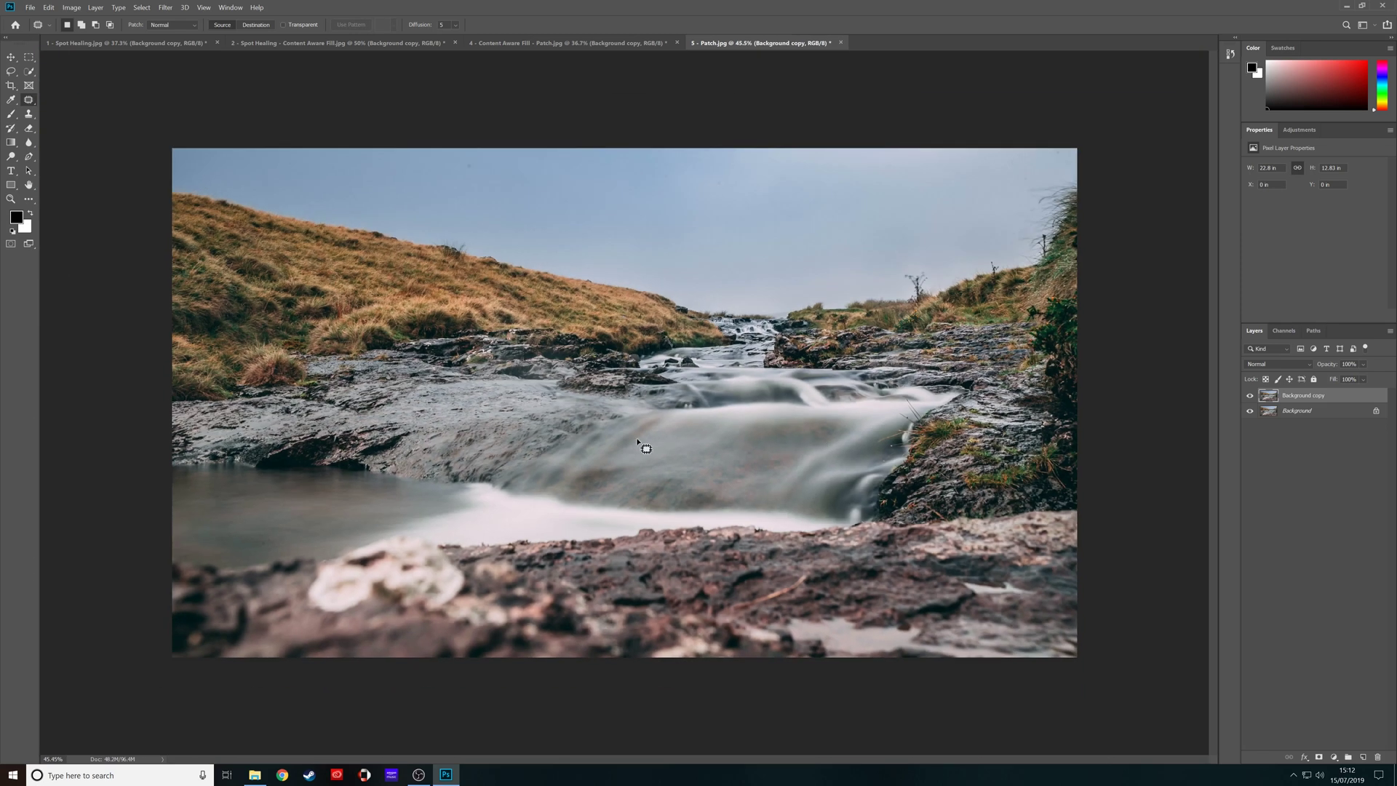
scroll(447, 252, up, 5)
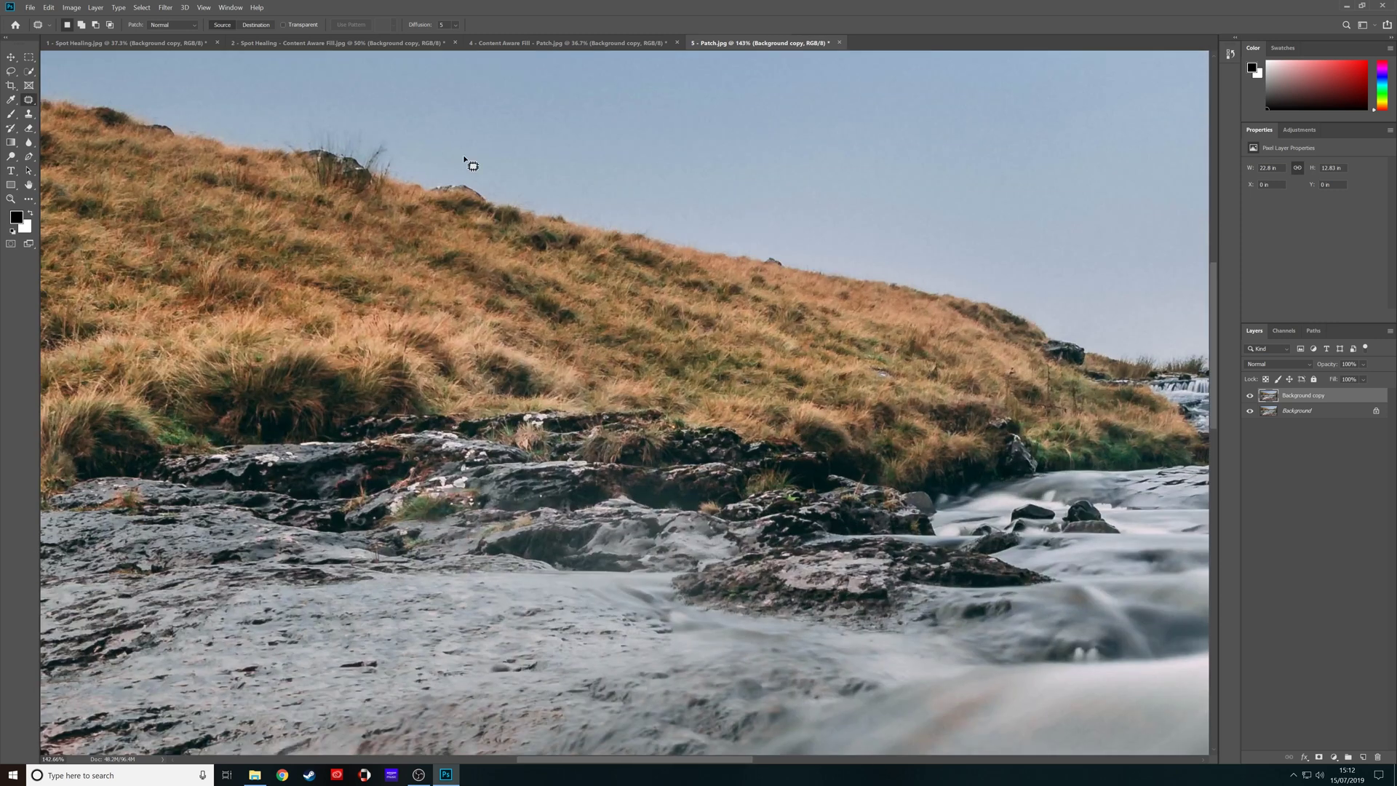
drag(477, 167, 624, 236)
key(ctrl+d)
scroll(623, 402, down, 3)
scroll(624, 408, down, 2)
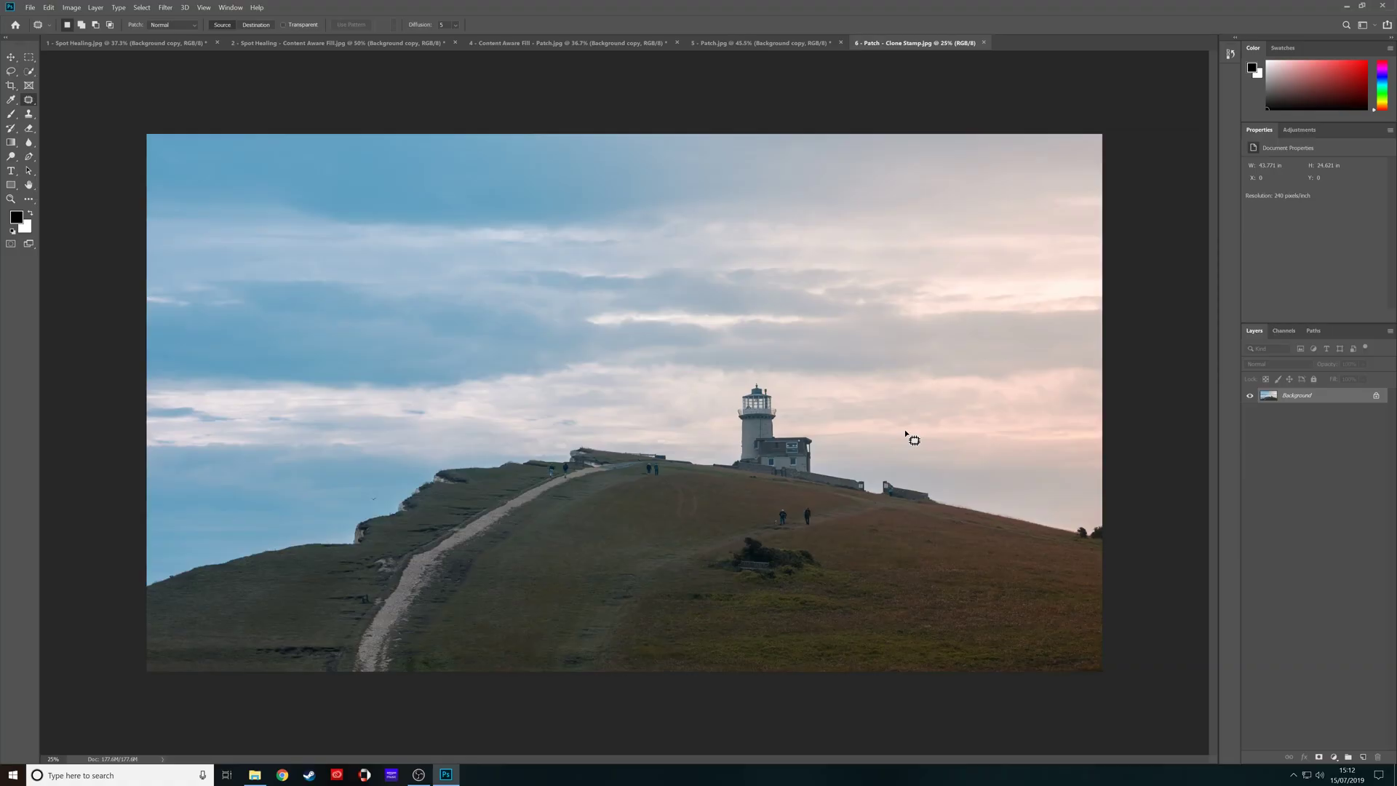
Duplicate the Background layer as Background copy on the lighthouse photo
right_click(1321, 394)
click(1325, 412)
click(789, 226)
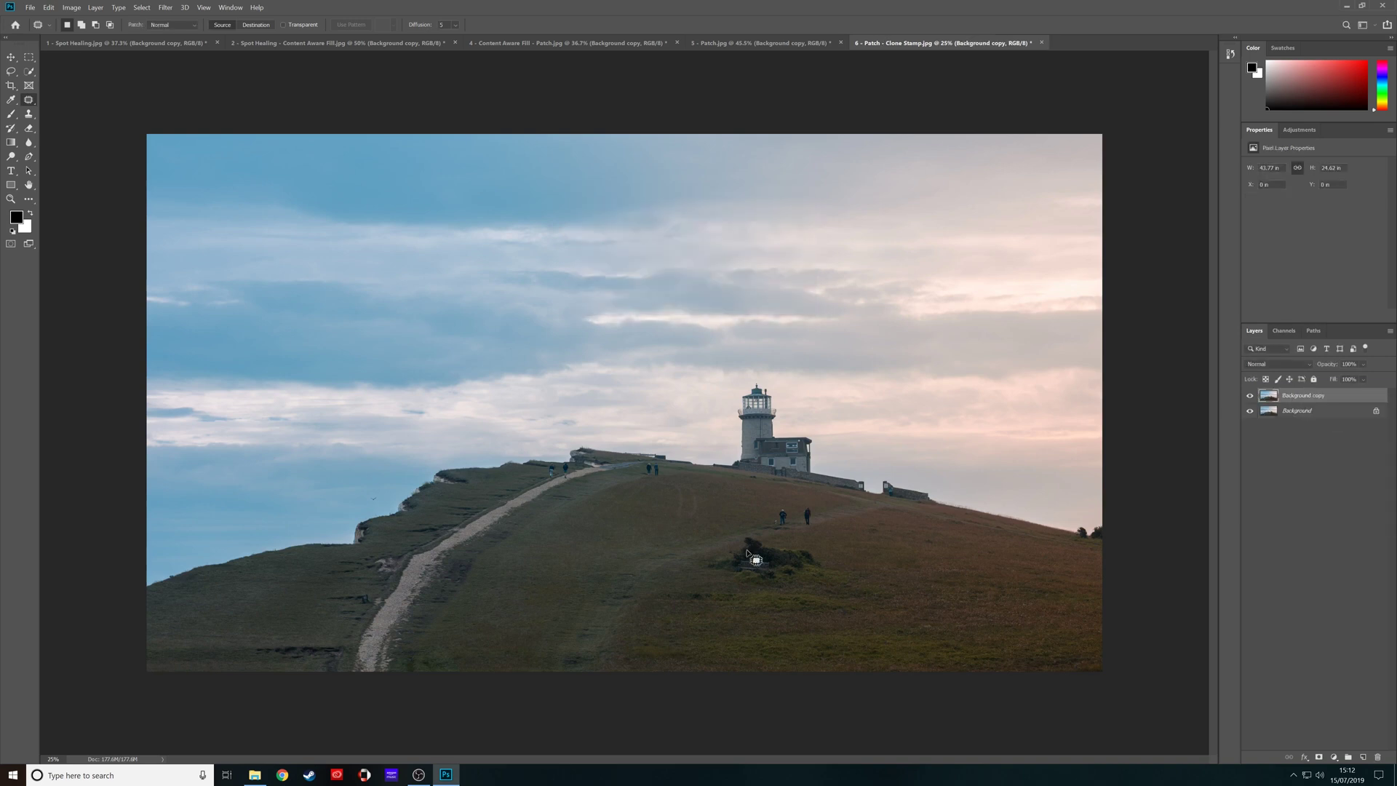
scroll(797, 532, up, 10)
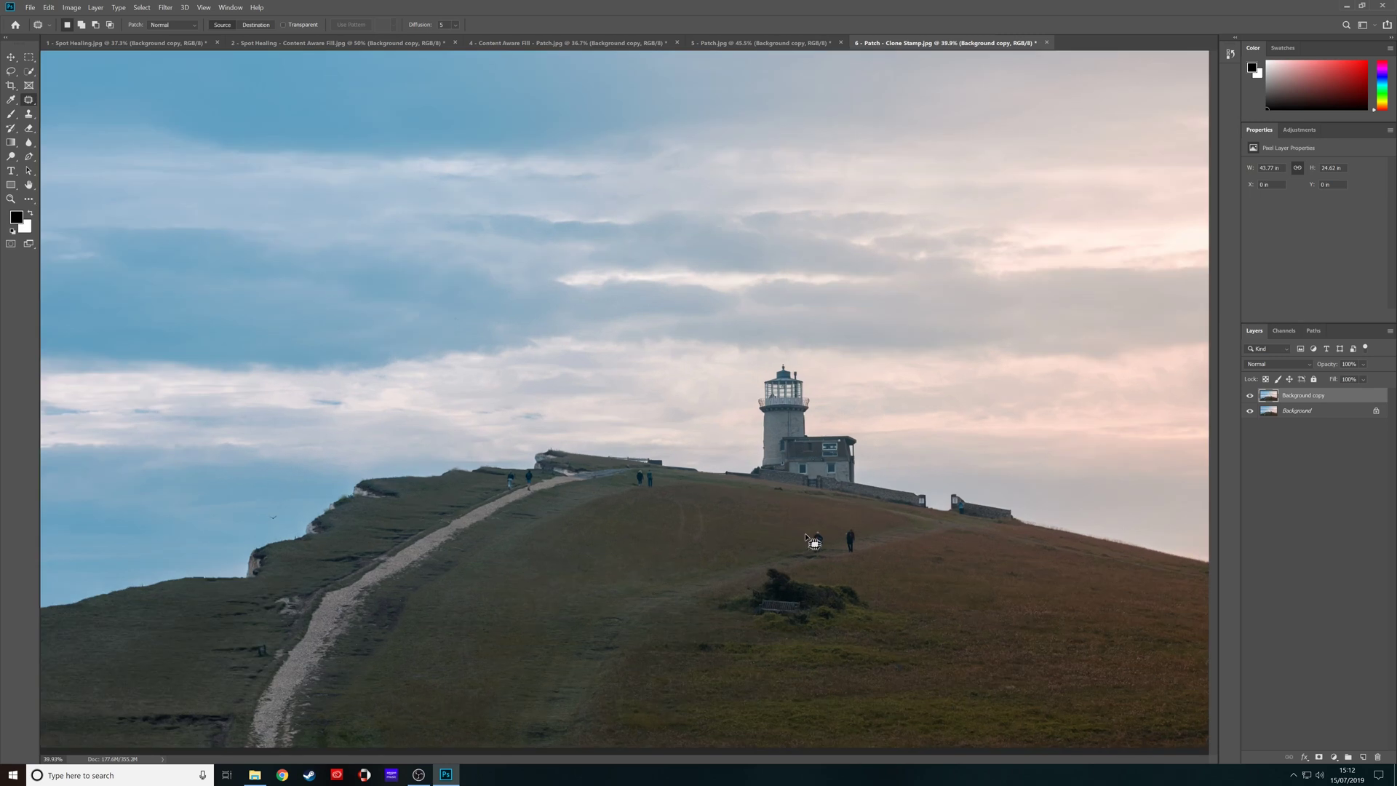
scroll(899, 453, up, 1)
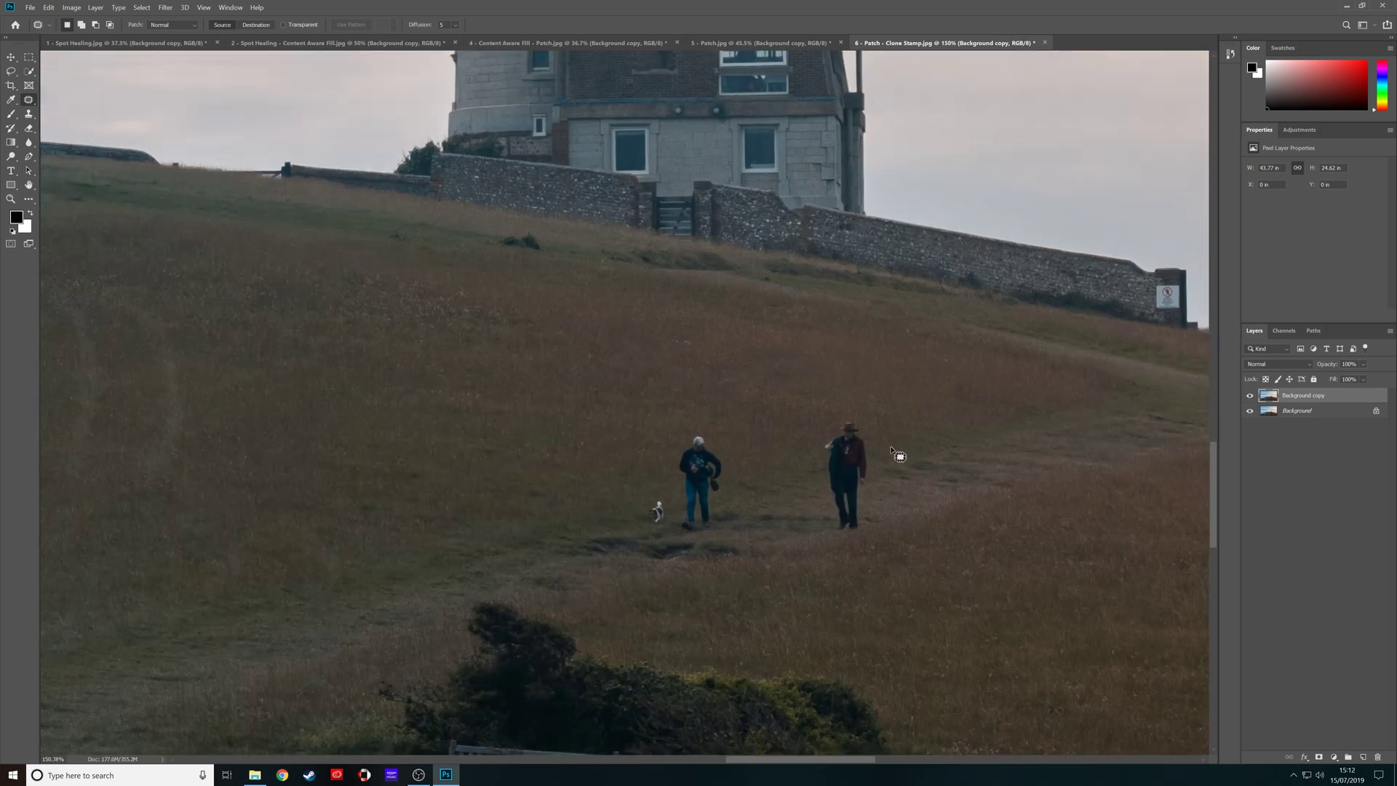
Patch the walker and the second figure below the lighthouse with nearby grass
drag(873, 421, 837, 422)
mouse_move(815, 469)
mouse_down()
mouse_move(831, 532)
mouse_move(853, 544)
mouse_move(875, 430)
mouse_up()
drag(870, 495, 934, 481)
key(ctrl+d)
mouse_move(730, 487)
mouse_down()
mouse_move(719, 434)
mouse_move(684, 434)
mouse_move(656, 463)
mouse_move(641, 521)
mouse_move(718, 534)
mouse_move(728, 483)
mouse_move(688, 505)
mouse_move(802, 485)
mouse_up()
key(ctrl+d)
scroll(578, 605, down, 4)
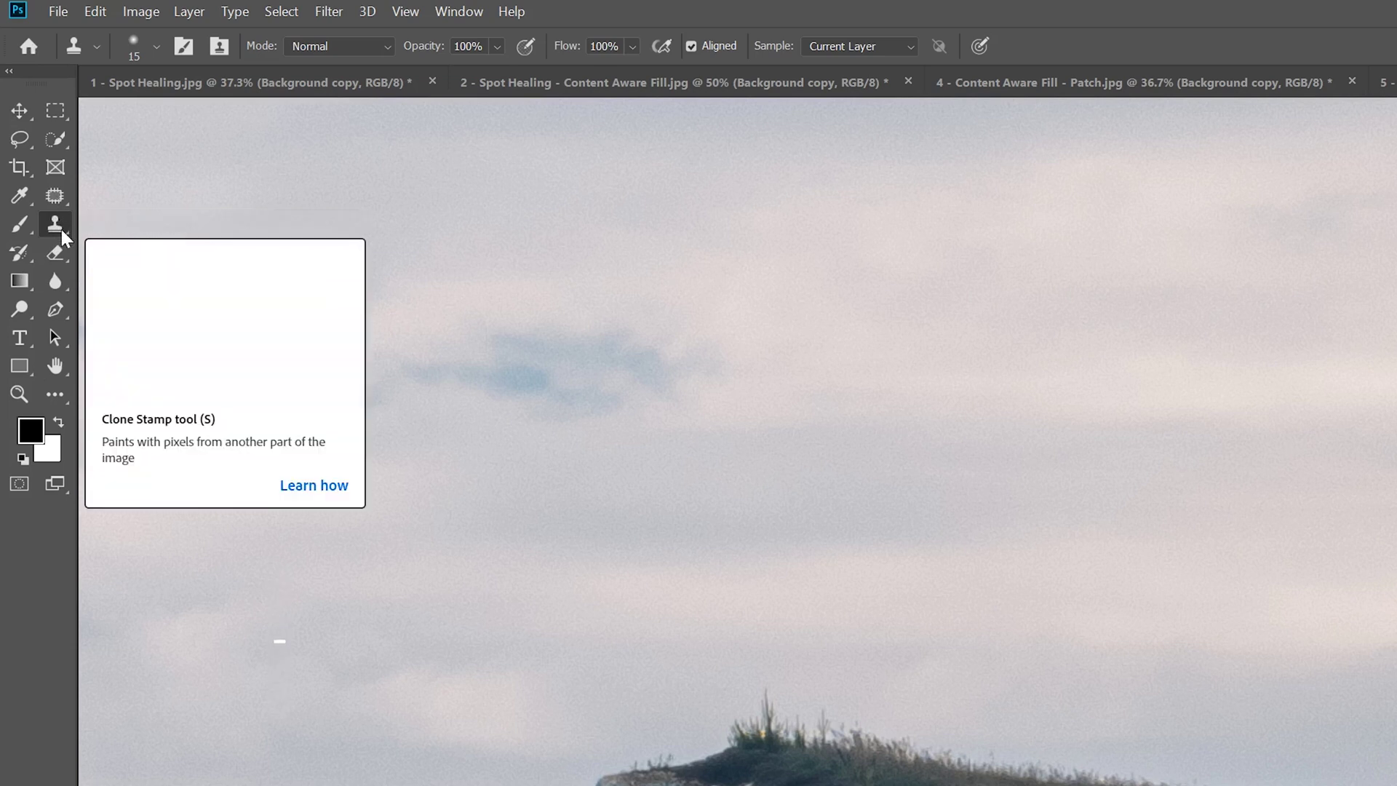
Paint matching grass over the dark figure on the slope with the Clone Stamp
click(58, 227)
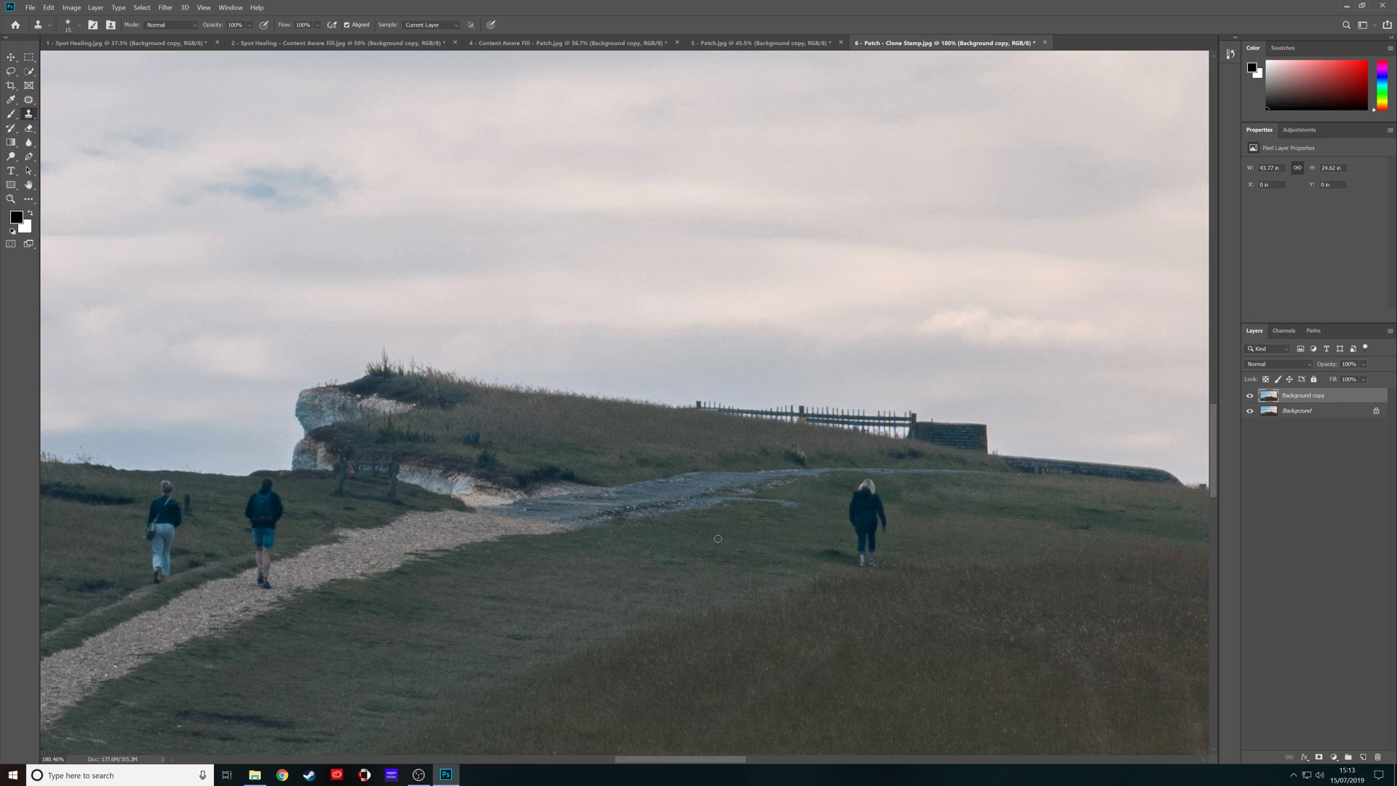
scroll(896, 475, up, 5)
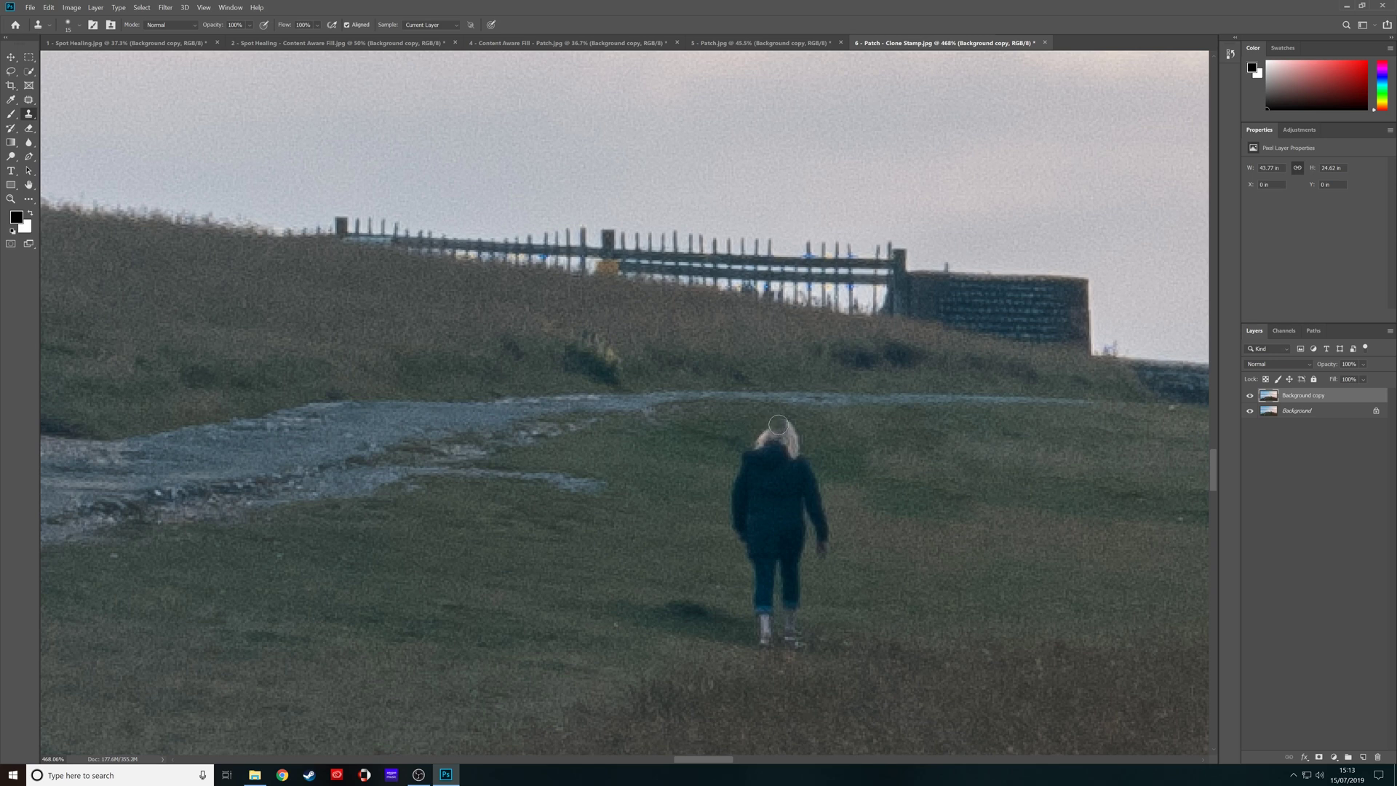
mouse_move(775, 425)
mouse_down()
mouse_move(788, 449)
mouse_move(758, 456)
mouse_up()
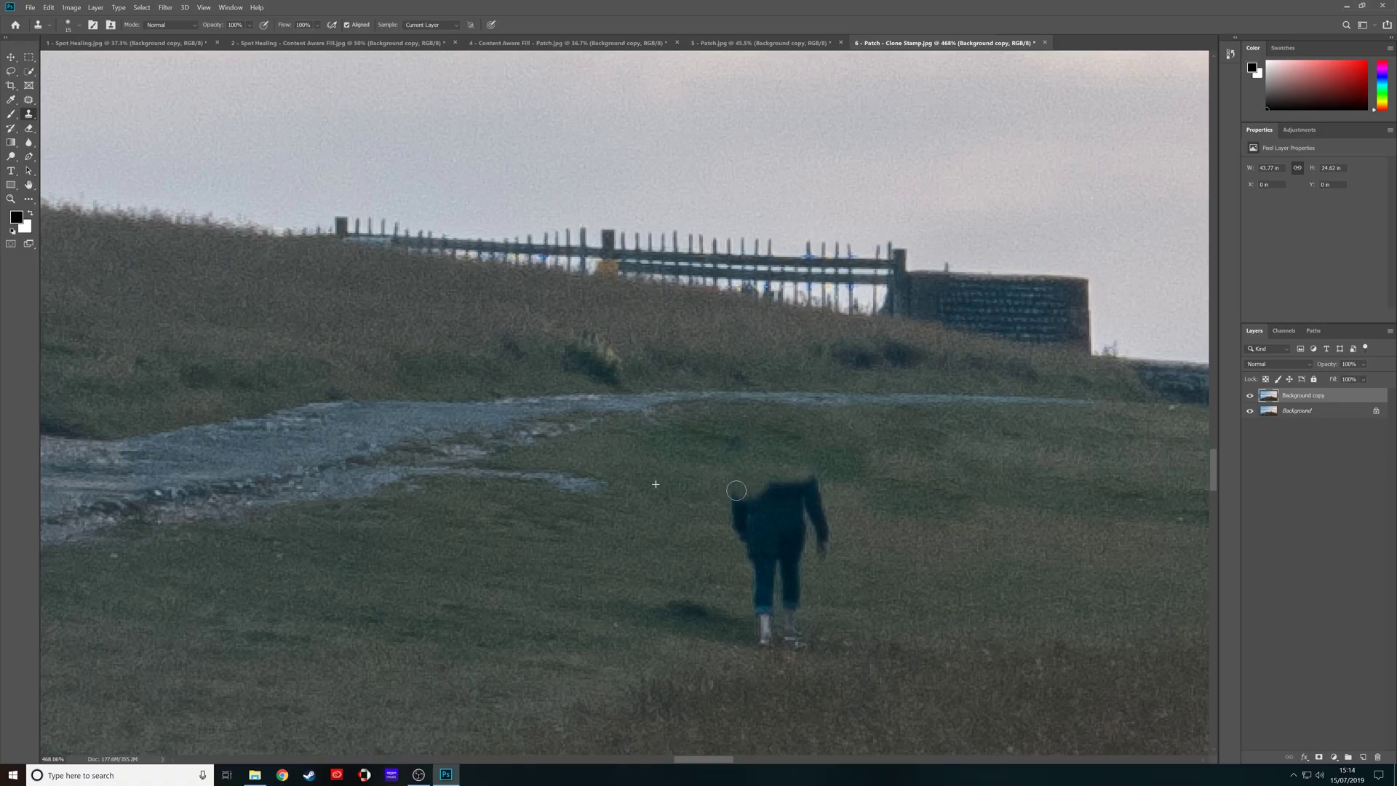
mouse_move(736, 487)
mouse_down()
mouse_move(750, 505)
mouse_move(764, 494)
mouse_move(733, 502)
mouse_move(750, 541)
mouse_move(730, 521)
mouse_move(757, 540)
mouse_move(790, 492)
mouse_move(809, 492)
mouse_up()
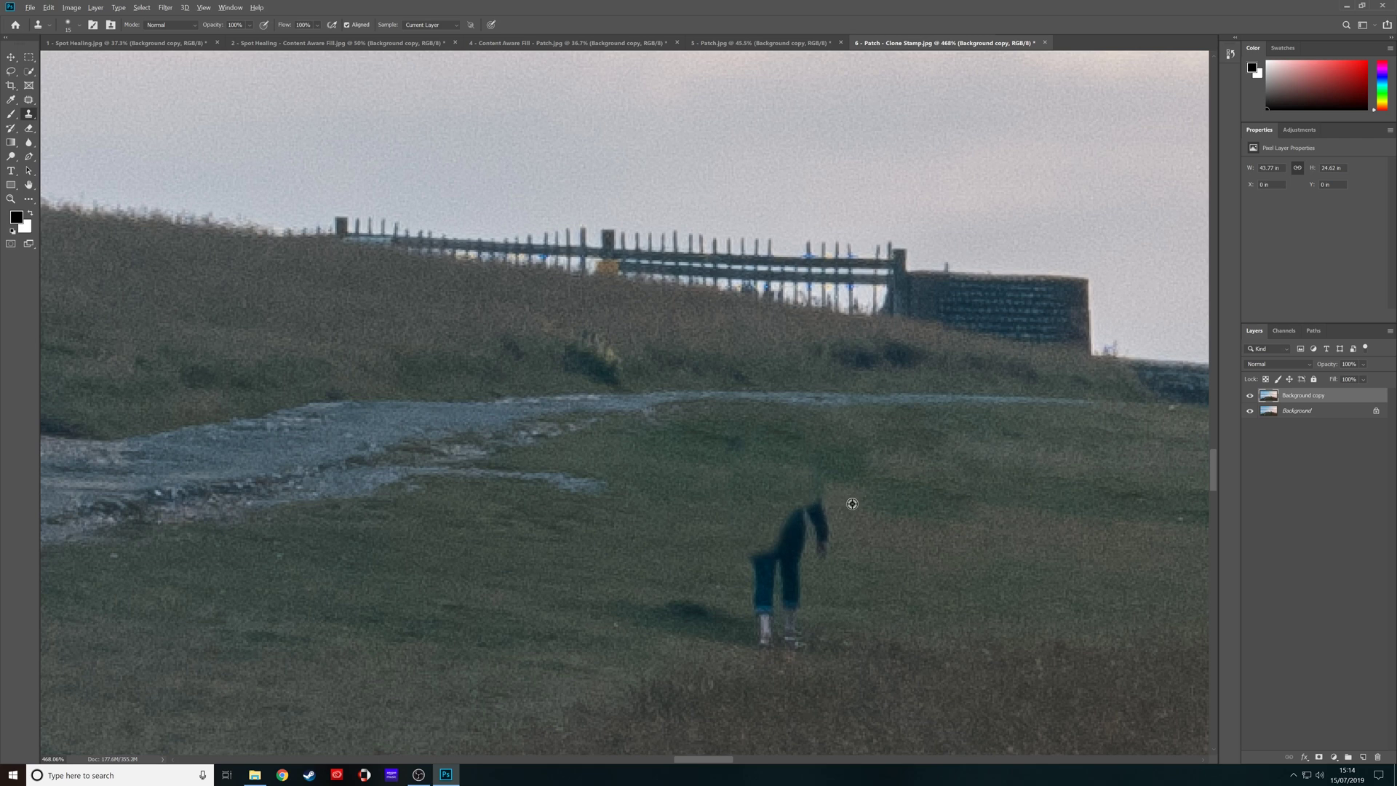
mouse_move(818, 504)
mouse_down()
mouse_move(821, 556)
mouse_move(794, 574)
mouse_move(794, 635)
mouse_move(764, 641)
mouse_move(763, 589)
mouse_move(756, 629)
mouse_move(796, 602)
mouse_move(815, 569)
mouse_up()
drag(801, 520, 761, 559)
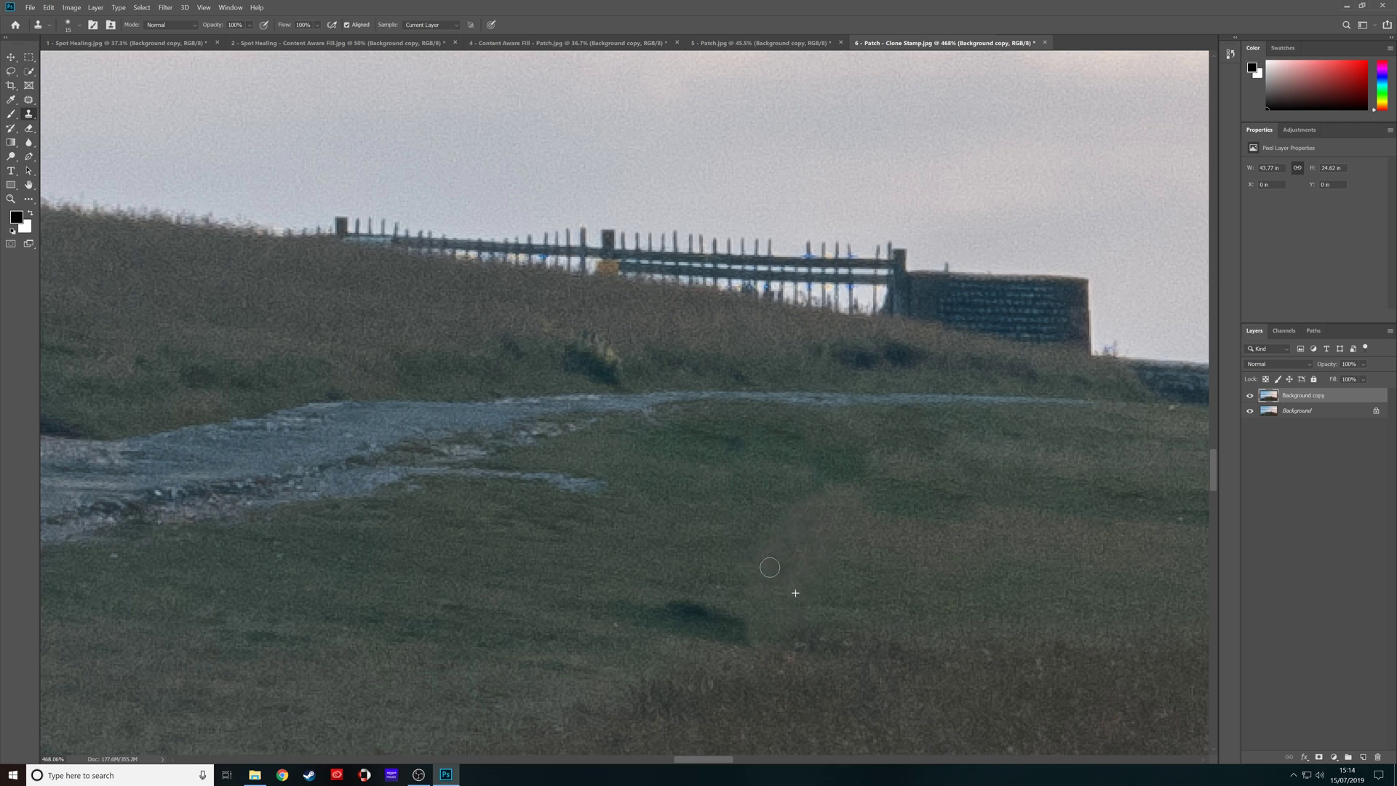
scroll(450, 566, down, 10)
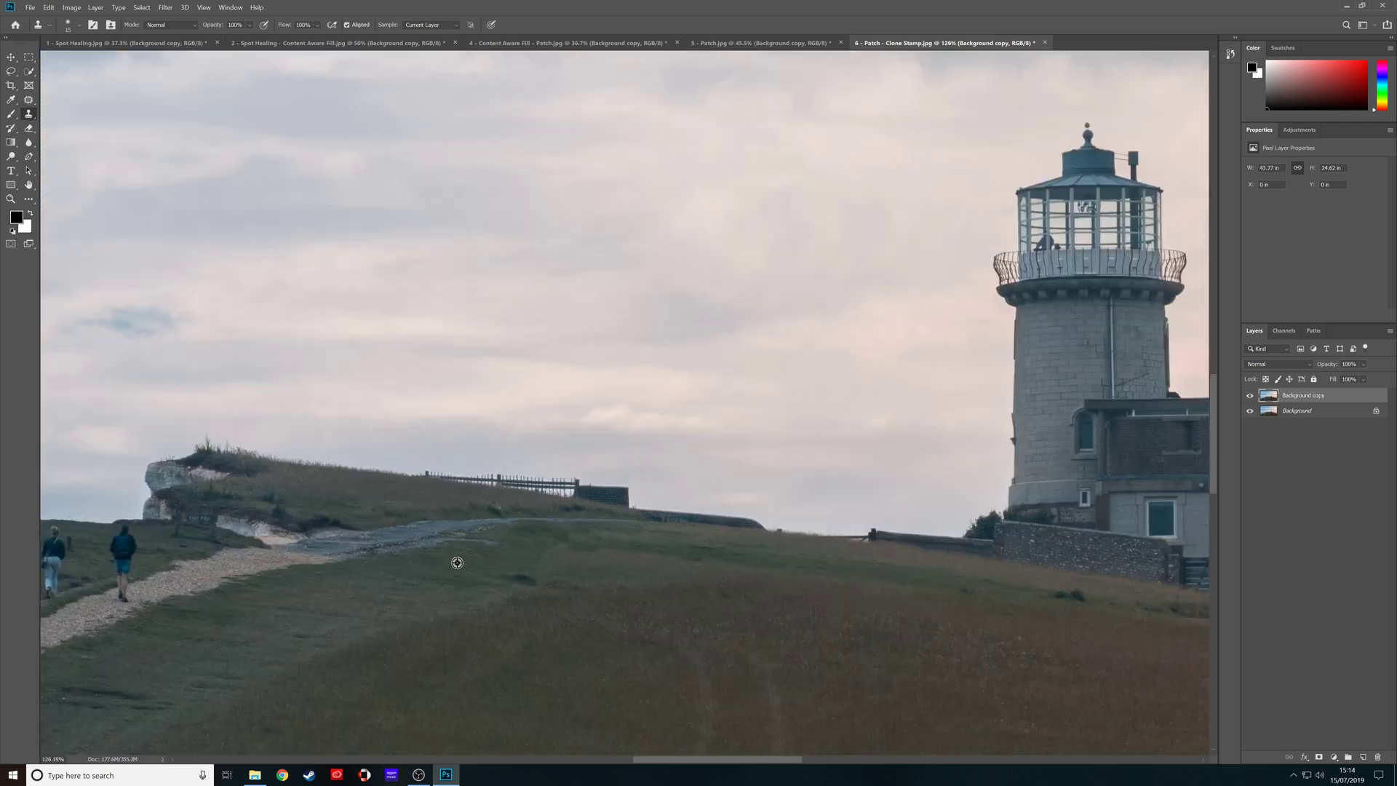
Clone grass over the left walker and her bag, then fit the whole photo in view
scroll(450, 566, down, 5)
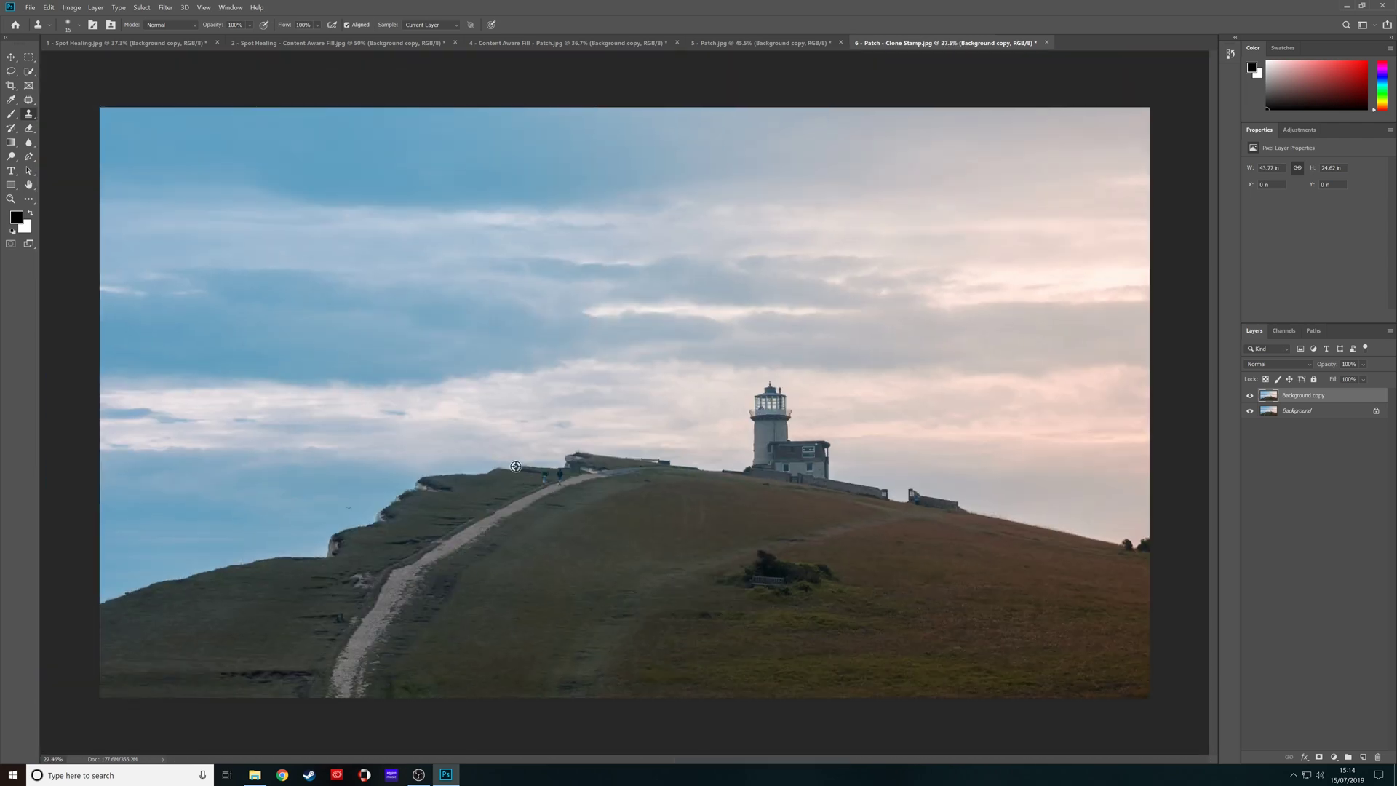
scroll(516, 467, up, 10)
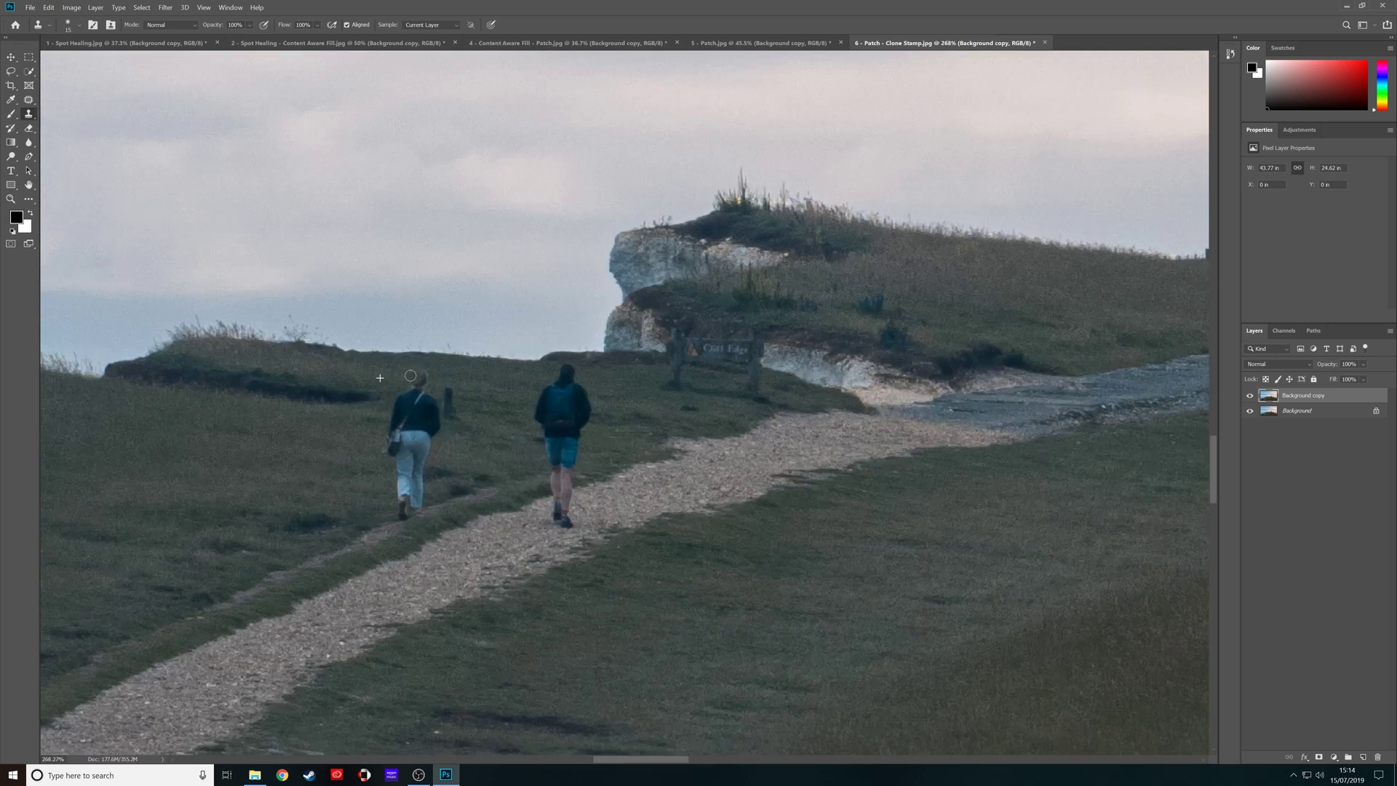
alt+click(375, 426)
click(393, 441)
drag(387, 429, 401, 409)
alt+click(456, 435)
click(435, 422)
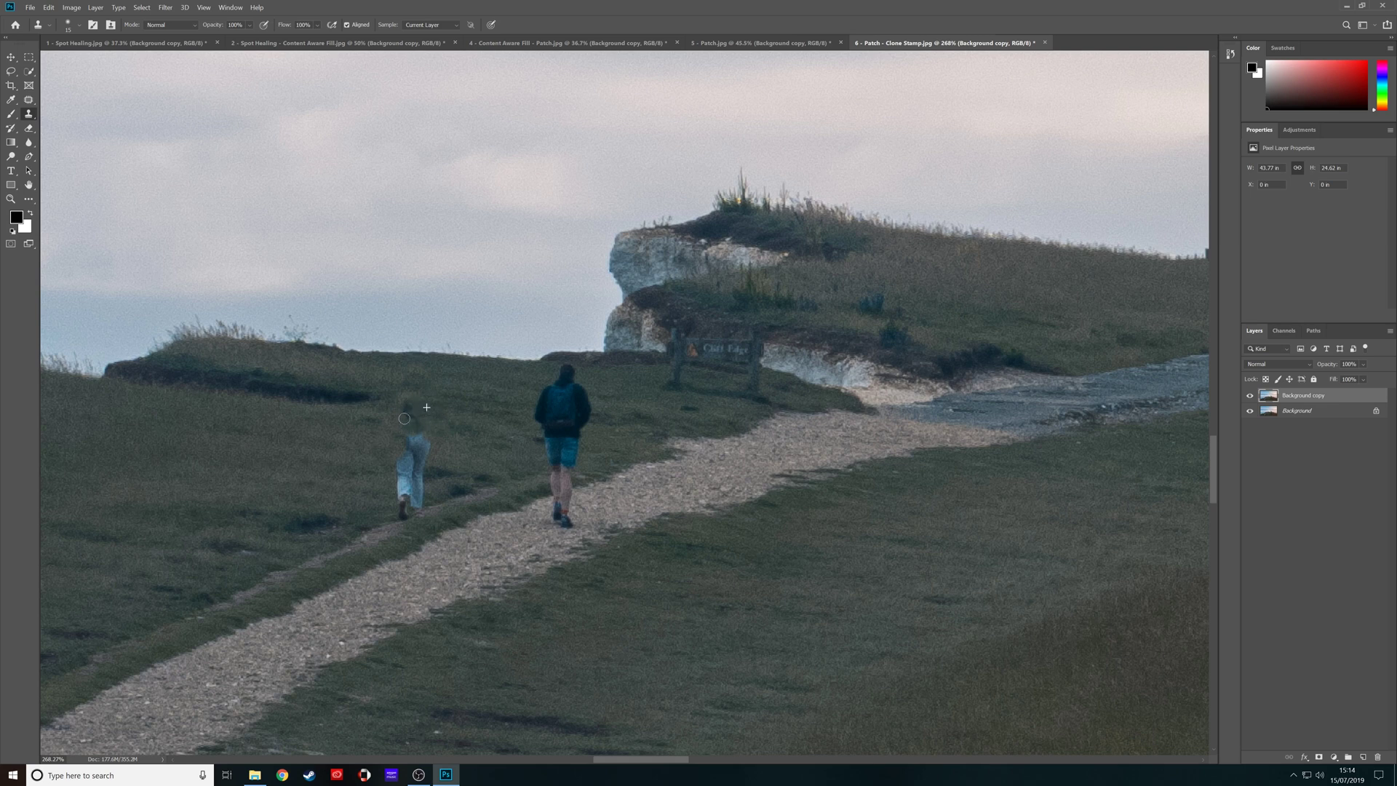
mouse_move(408, 460)
mouse_down()
mouse_move(416, 509)
mouse_move(392, 528)
mouse_move(491, 492)
mouse_move(406, 489)
mouse_move(417, 463)
mouse_move(447, 462)
mouse_move(453, 440)
mouse_move(451, 458)
mouse_move(413, 430)
mouse_up()
alt+click(438, 442)
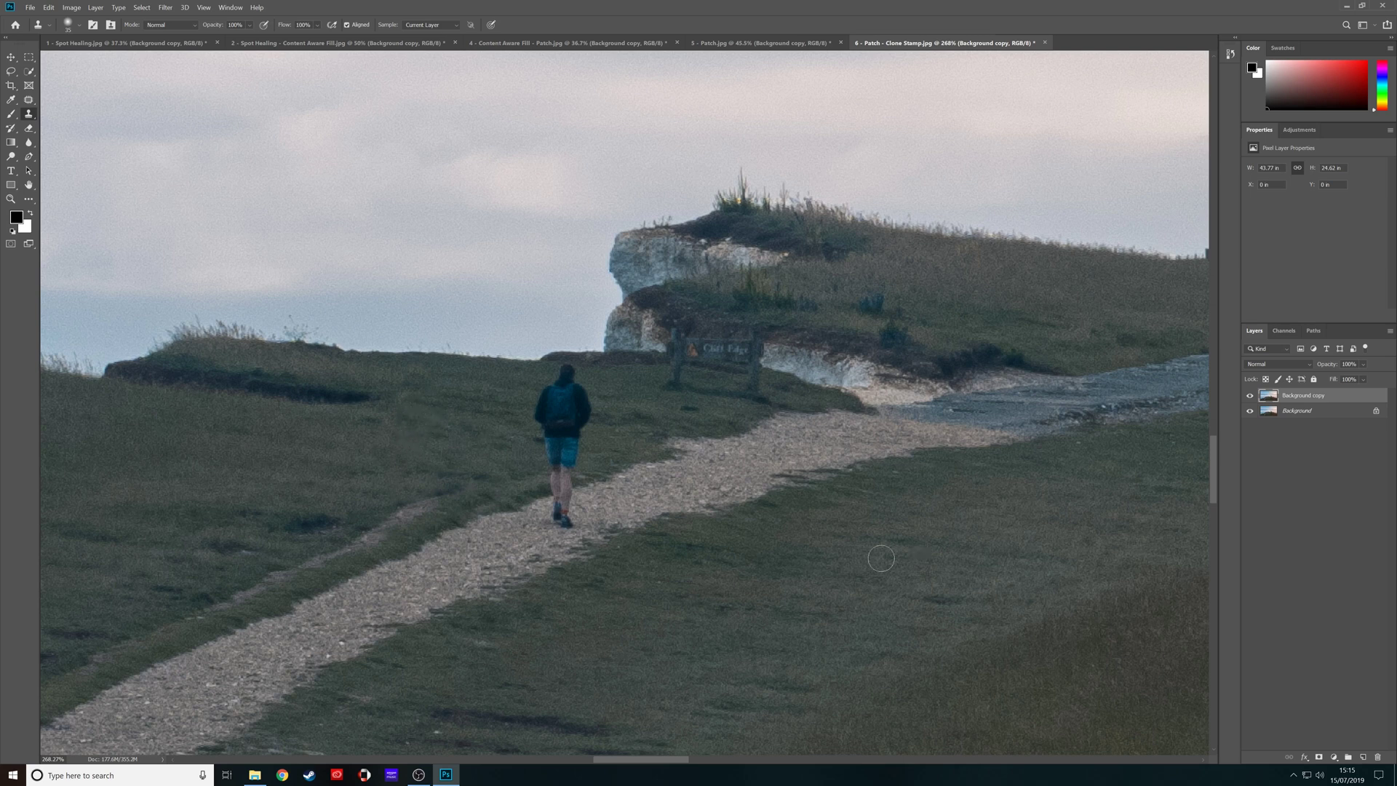
key(ctrl+0)
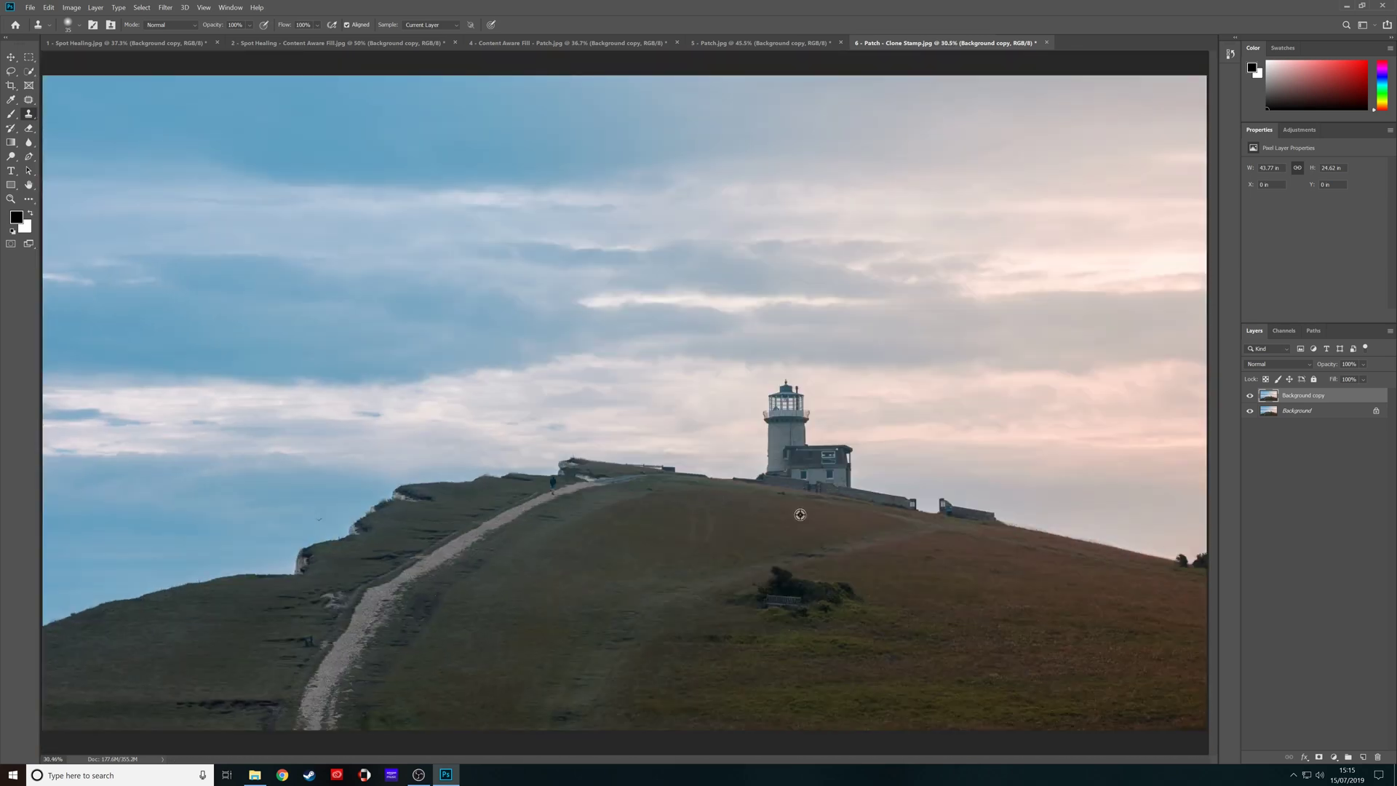
With a smaller Clone Stamp, cover the woman by the pillar with wall and grass
scroll(950, 506, up, 10)
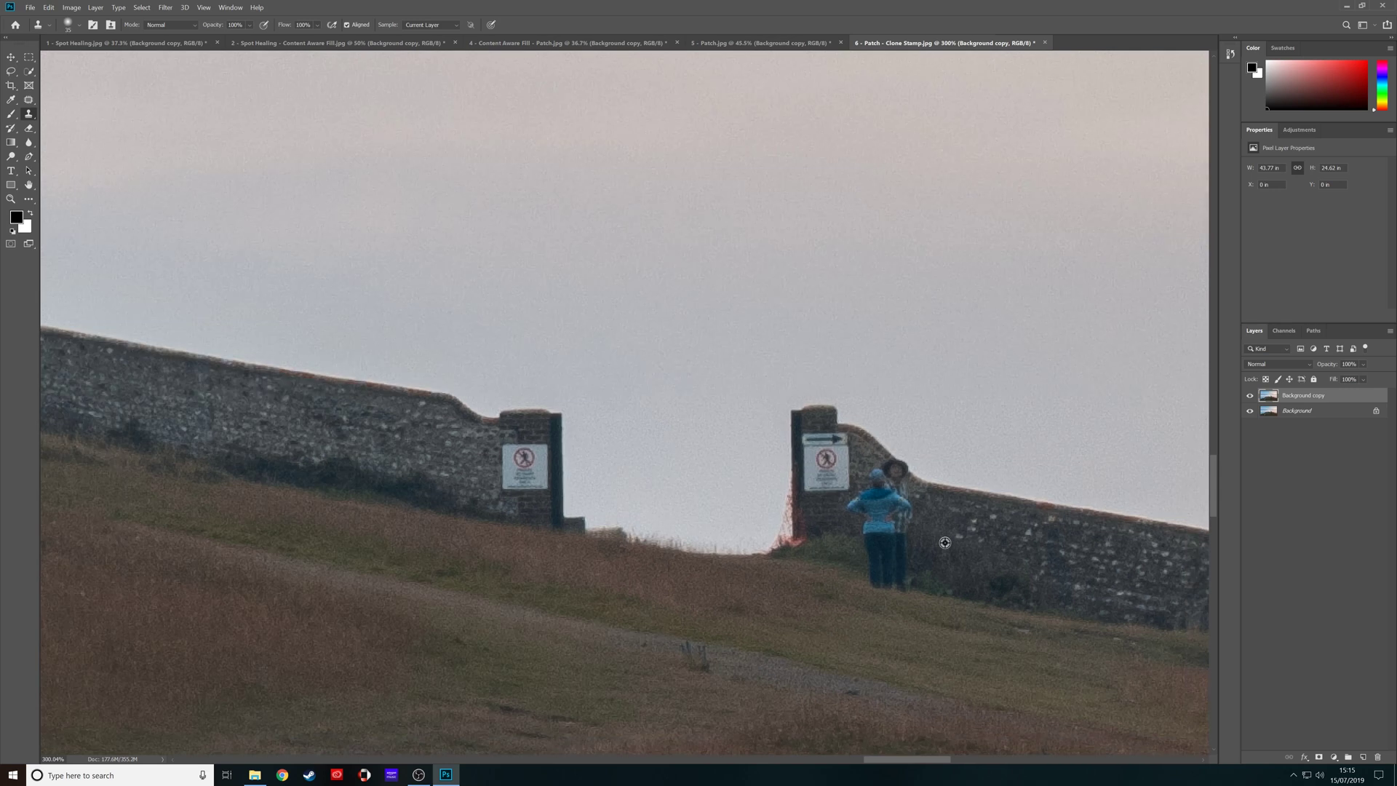
scroll(945, 542, up, 2)
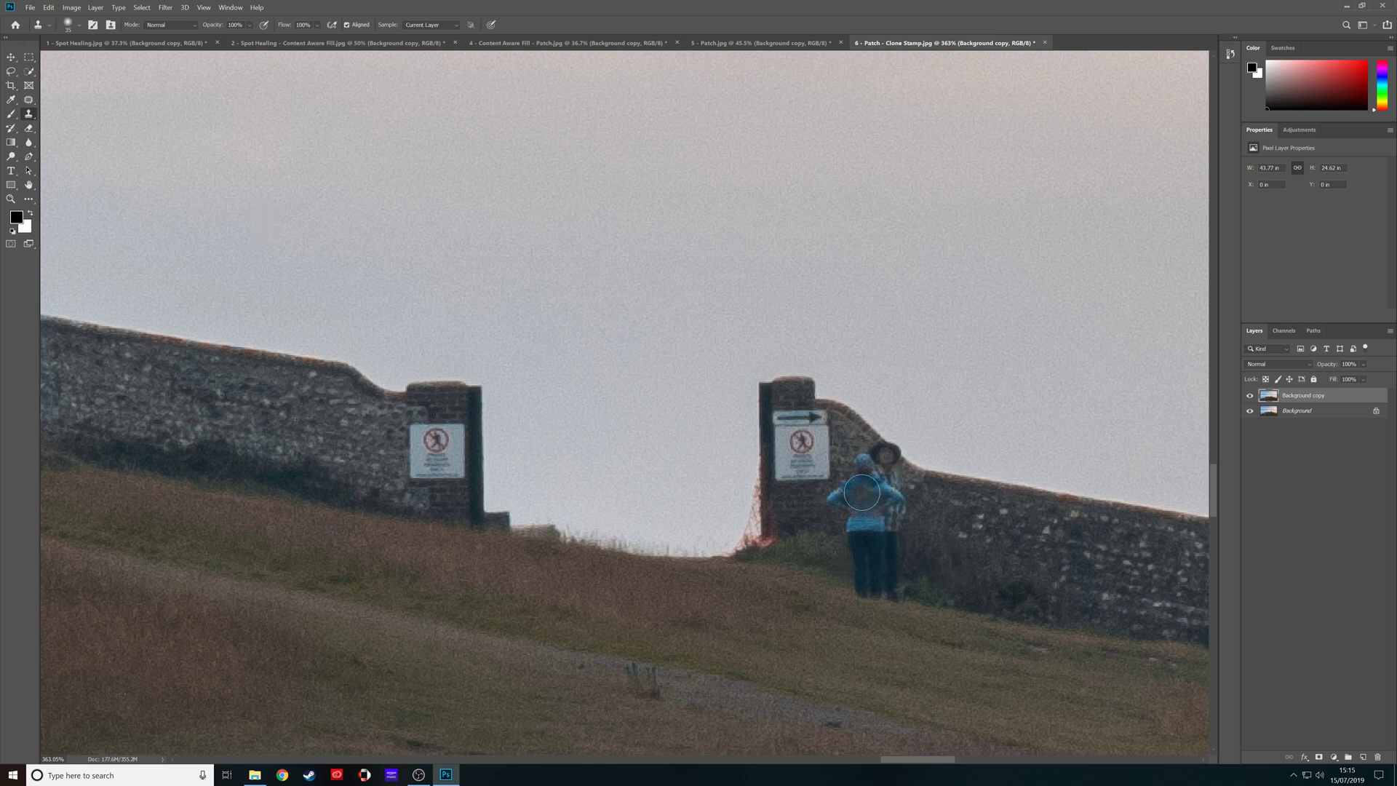
key(bracketleft)
key(bracketleft)
key(bracketleft)
mouse_move(901, 508)
mouse_down()
mouse_move(864, 499)
mouse_move(892, 530)
mouse_move(884, 562)
mouse_move(902, 580)
mouse_up()
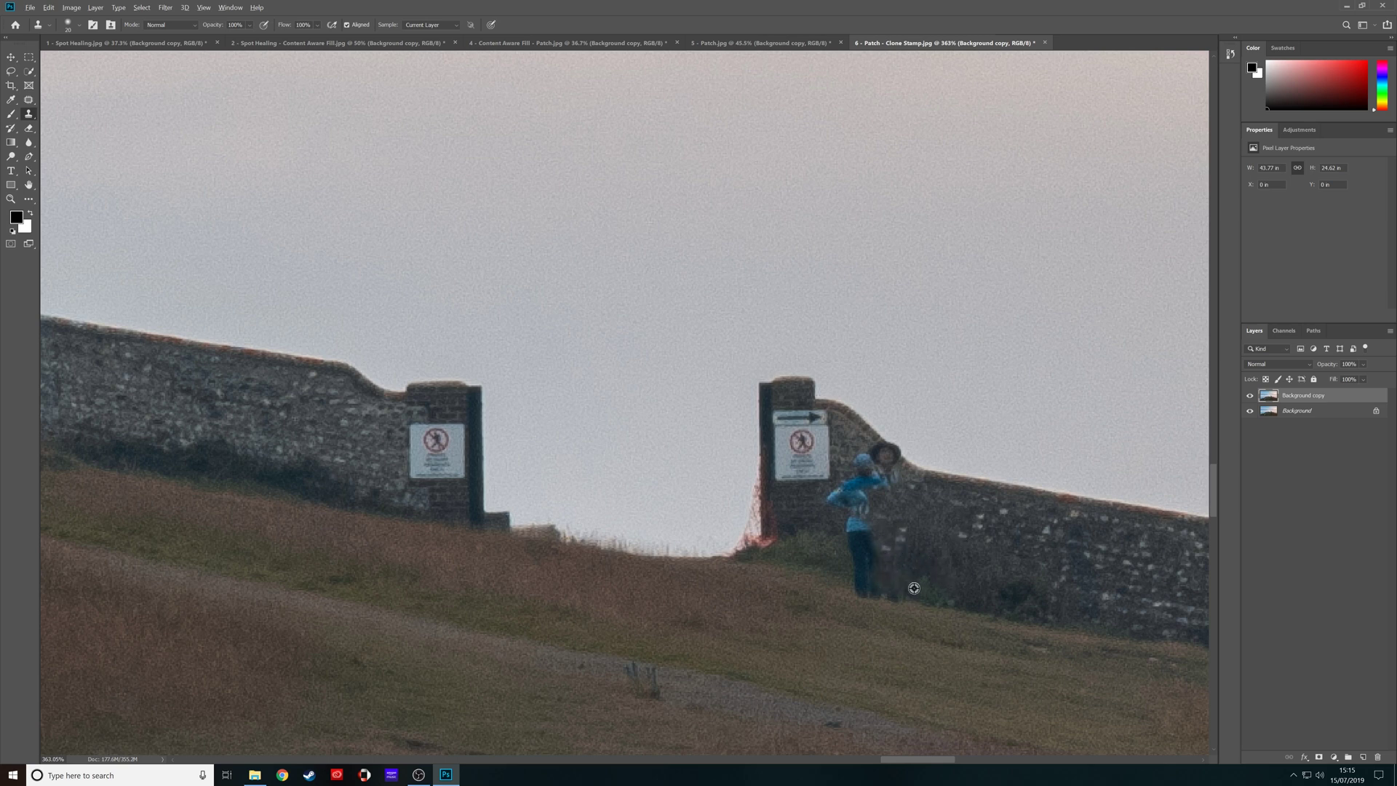
alt+click(911, 595)
mouse_move(874, 592)
mouse_down()
mouse_move(875, 551)
mouse_move(861, 550)
mouse_move(863, 500)
mouse_move(841, 514)
mouse_move(826, 500)
mouse_move(860, 463)
mouse_move(863, 482)
mouse_move(861, 462)
mouse_move(862, 500)
mouse_move(841, 501)
mouse_move(852, 520)
mouse_move(885, 473)
mouse_up()
Clone wall over the blue-clad person beside the pillar and smooth the wall edge
alt+click(810, 499)
alt+click(850, 452)
alt+click(824, 502)
alt+click(925, 503)
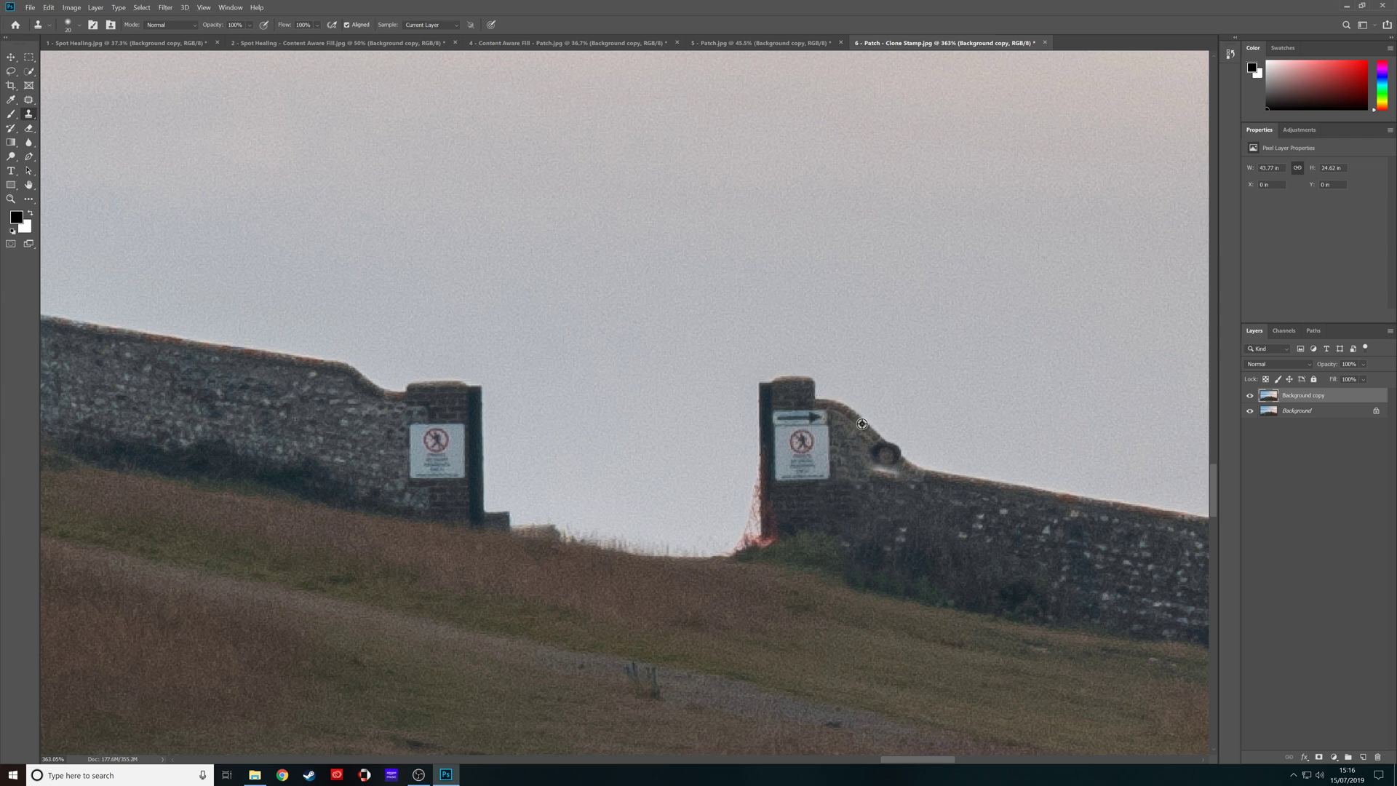
drag(887, 451, 894, 456)
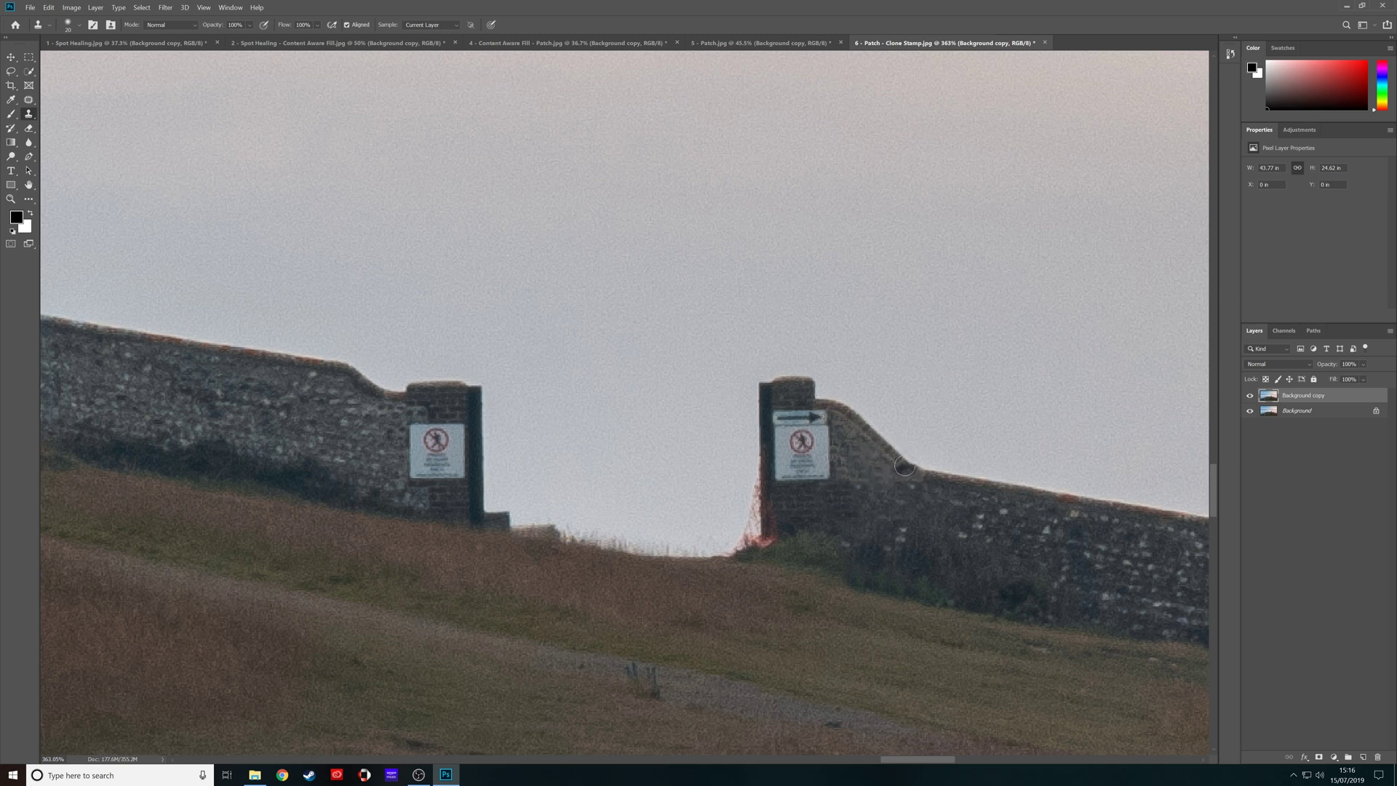
drag(907, 471, 911, 473)
scroll(945, 550, down, 10)
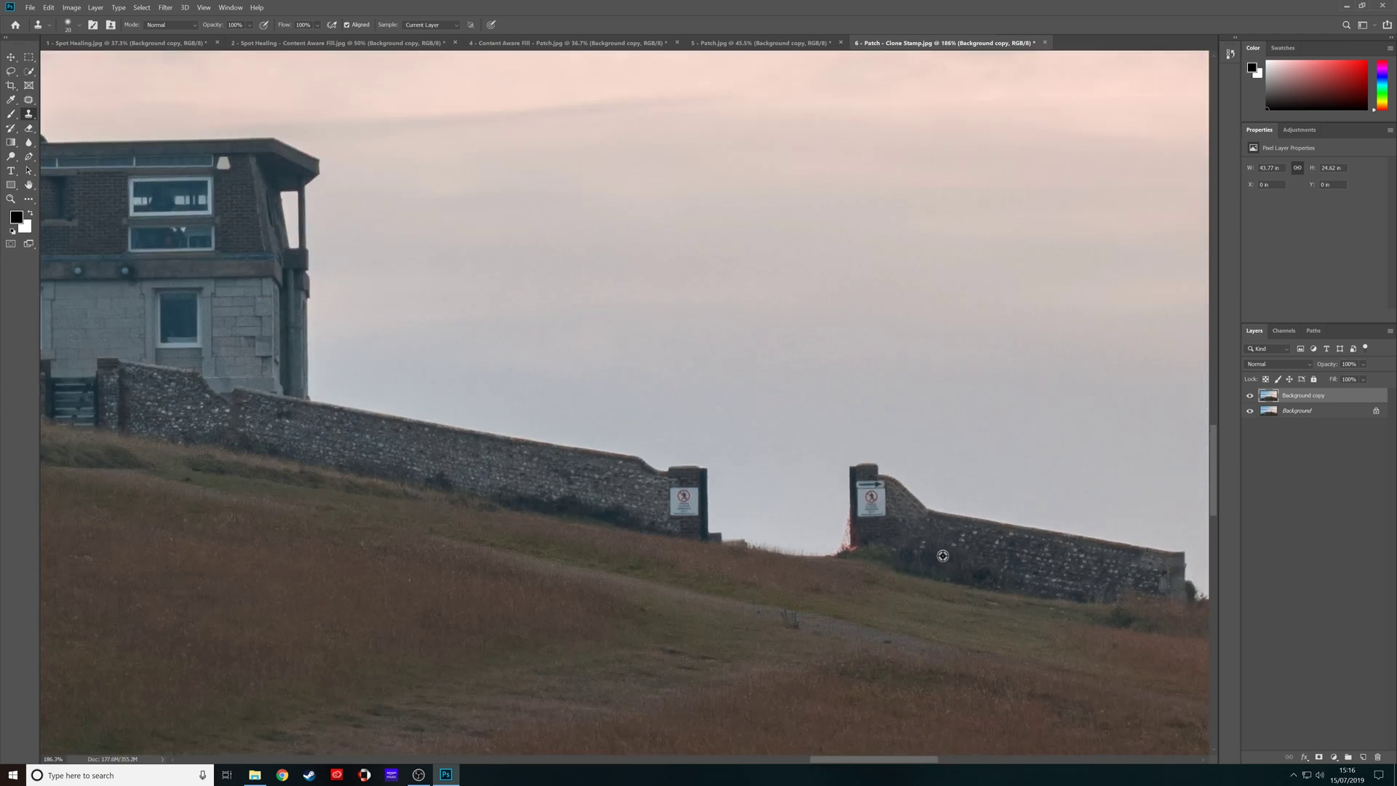
Patch the backpack walker on the gravel path with clean path and grass
scroll(949, 556, down, 3)
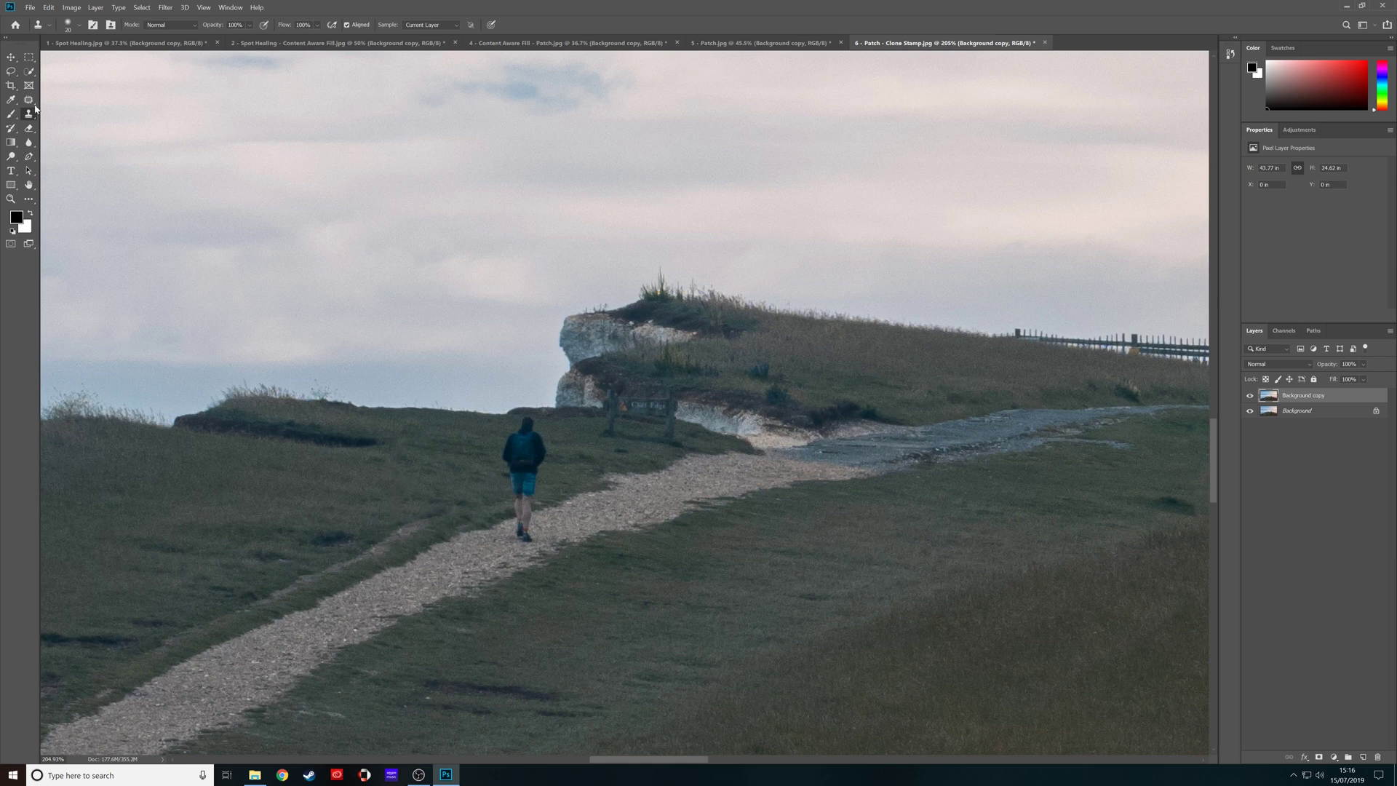
click(30, 100)
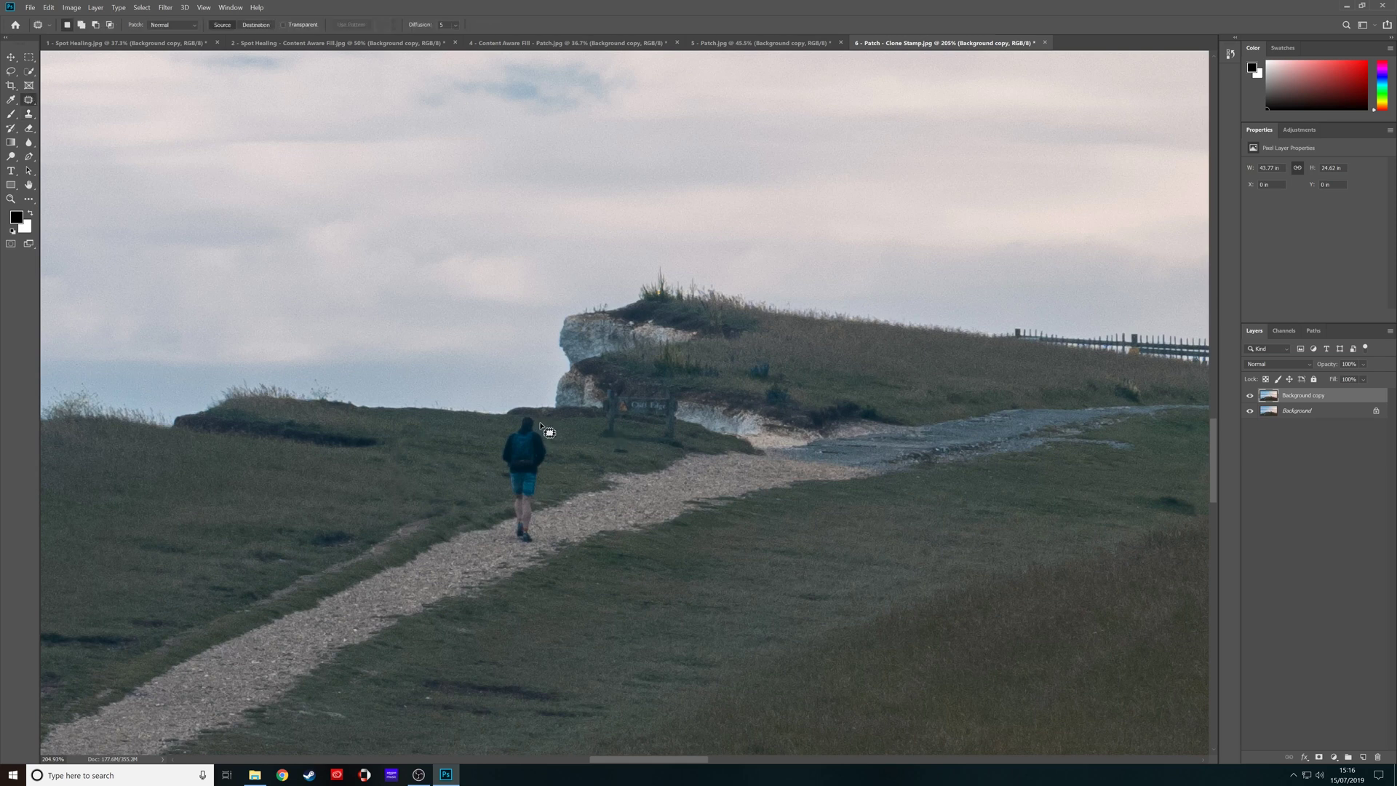
mouse_move(532, 416)
mouse_down()
mouse_move(496, 462)
mouse_move(510, 546)
mouse_move(548, 534)
mouse_move(535, 417)
mouse_up()
mouse_move(514, 479)
mouse_down()
mouse_move(570, 463)
mouse_move(443, 509)
mouse_move(455, 500)
mouse_up()
key(ctrl+d)
Toggle the Background copy layer's visibility to compare retouched and original images
scroll(655, 583, down, 3)
scroll(663, 592, down, 8)
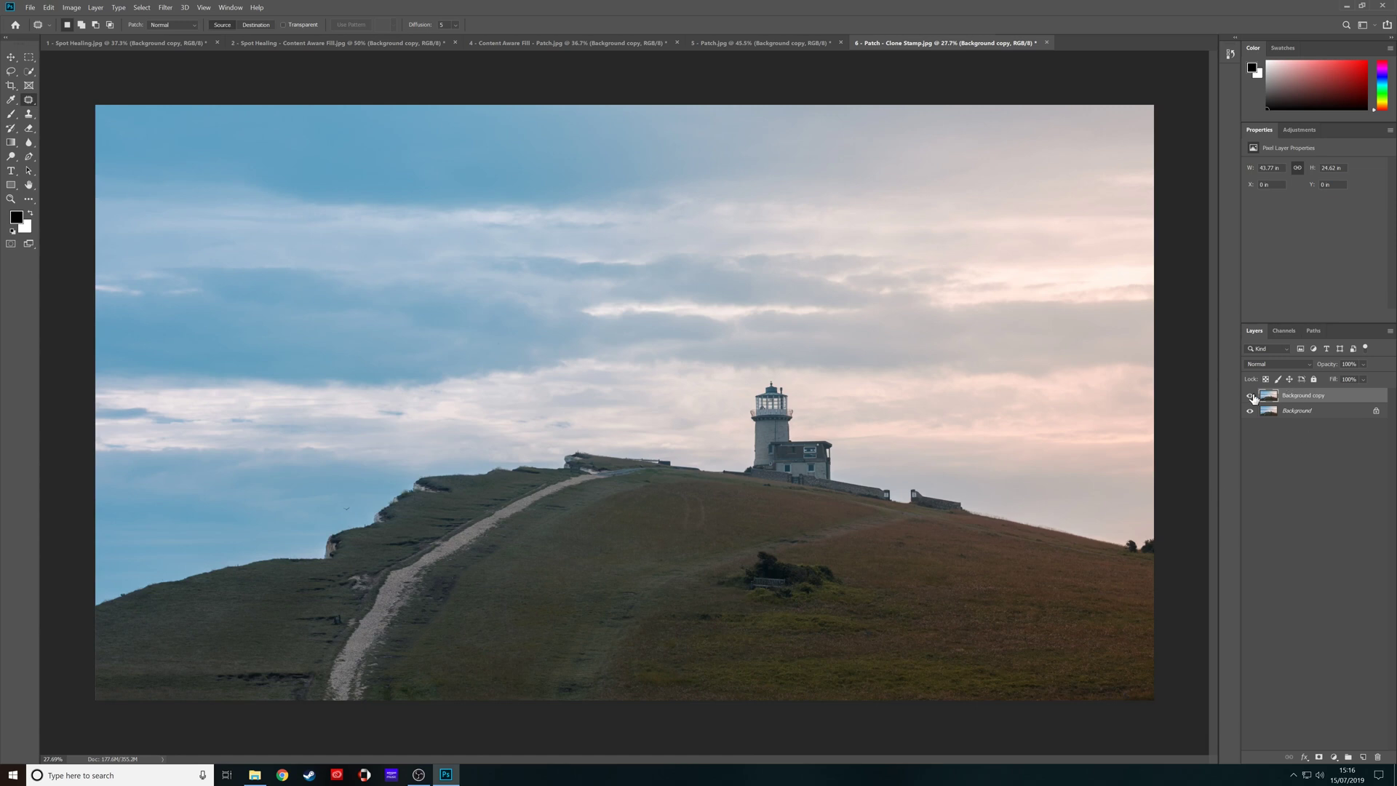
click(1251, 395)
click(1251, 396)
click(1251, 396)
click(1251, 396)
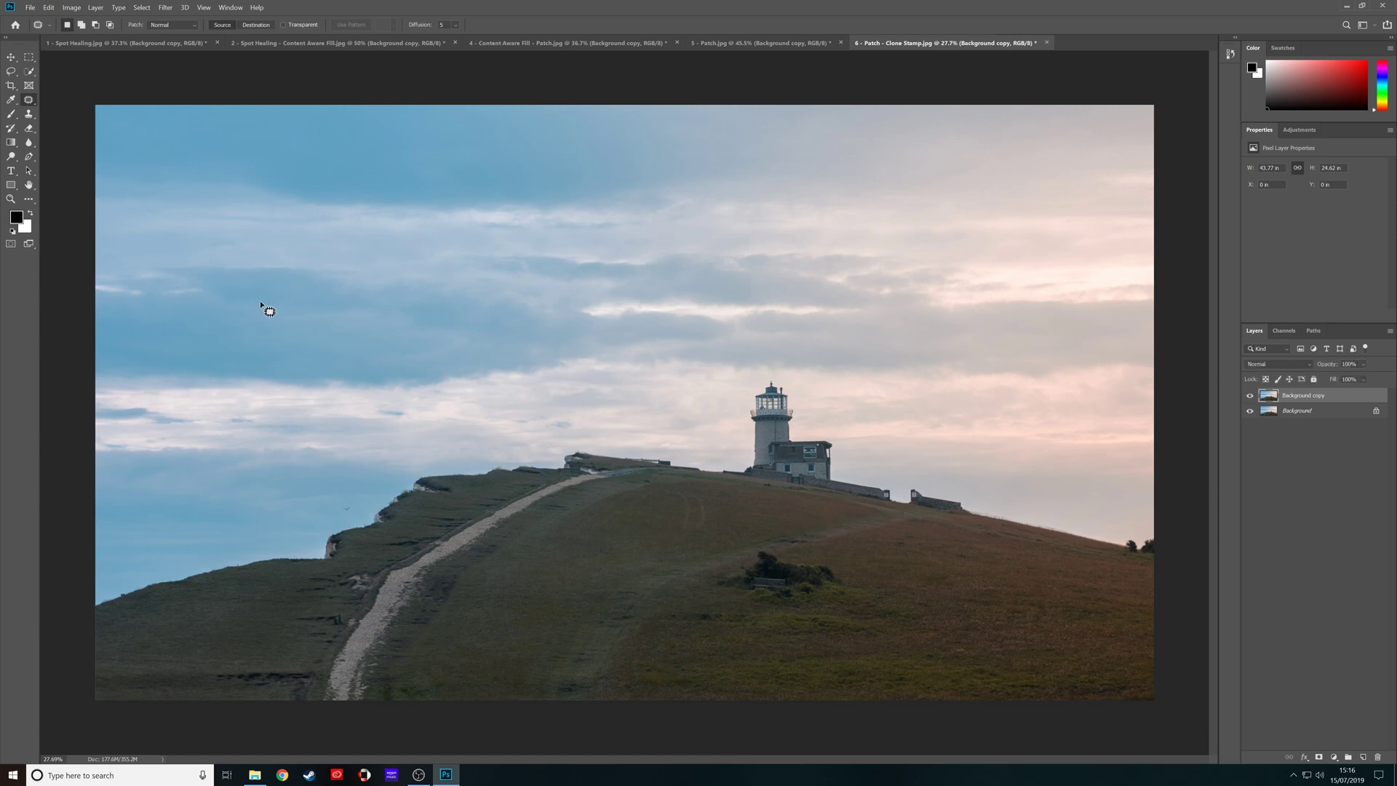